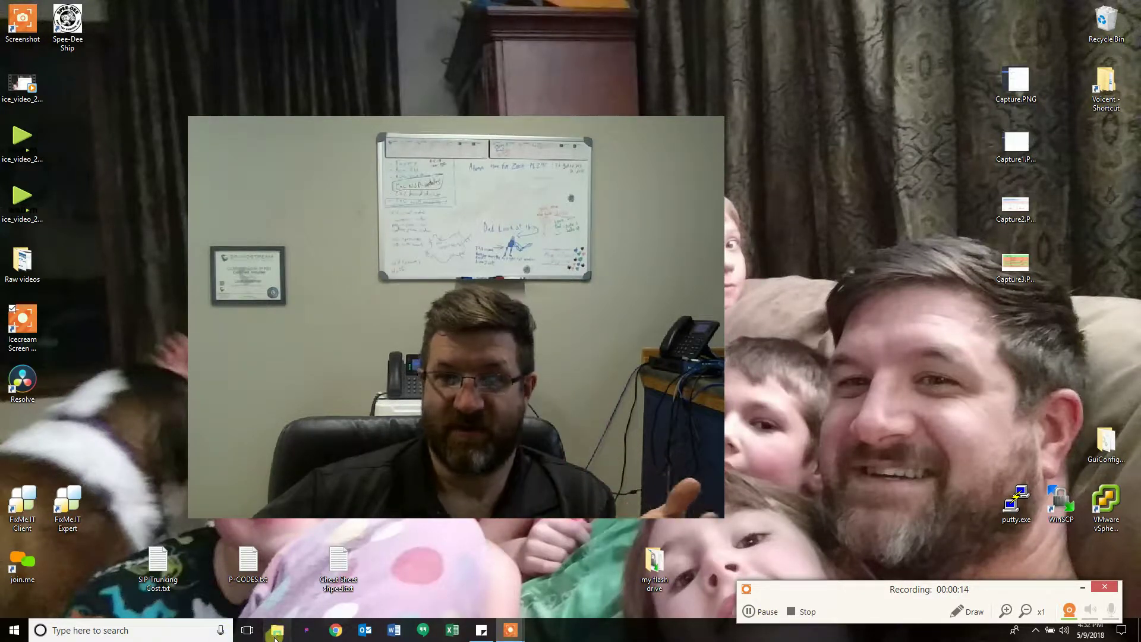
Step: Open File Explorer on Quick access and move its window toward the upper right
click(275, 632)
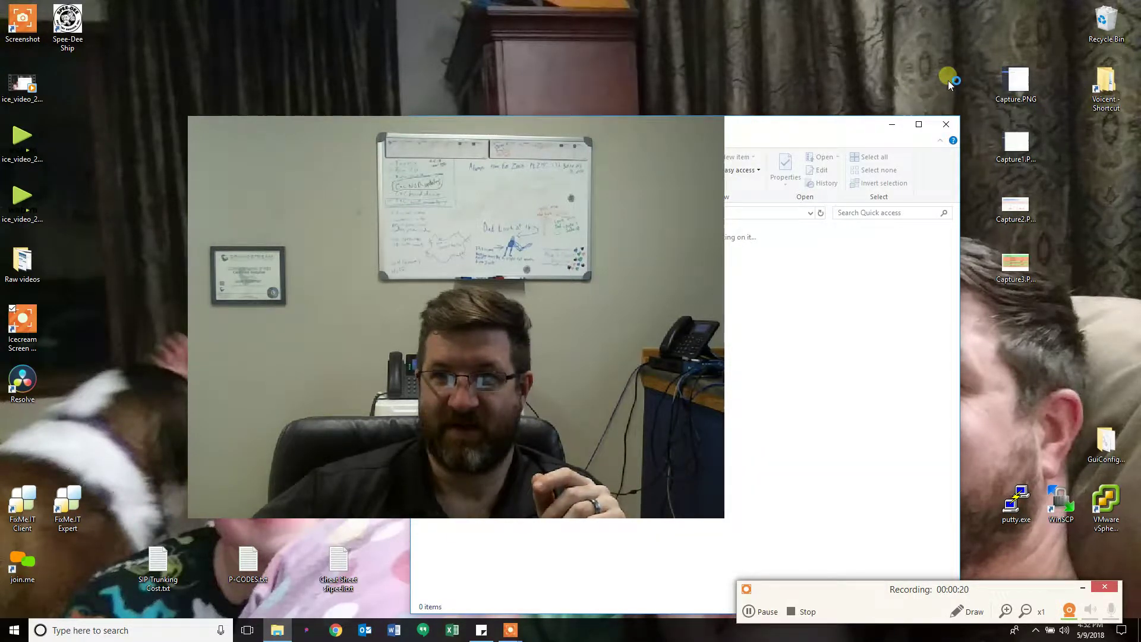
drag(969, 74, 898, 76)
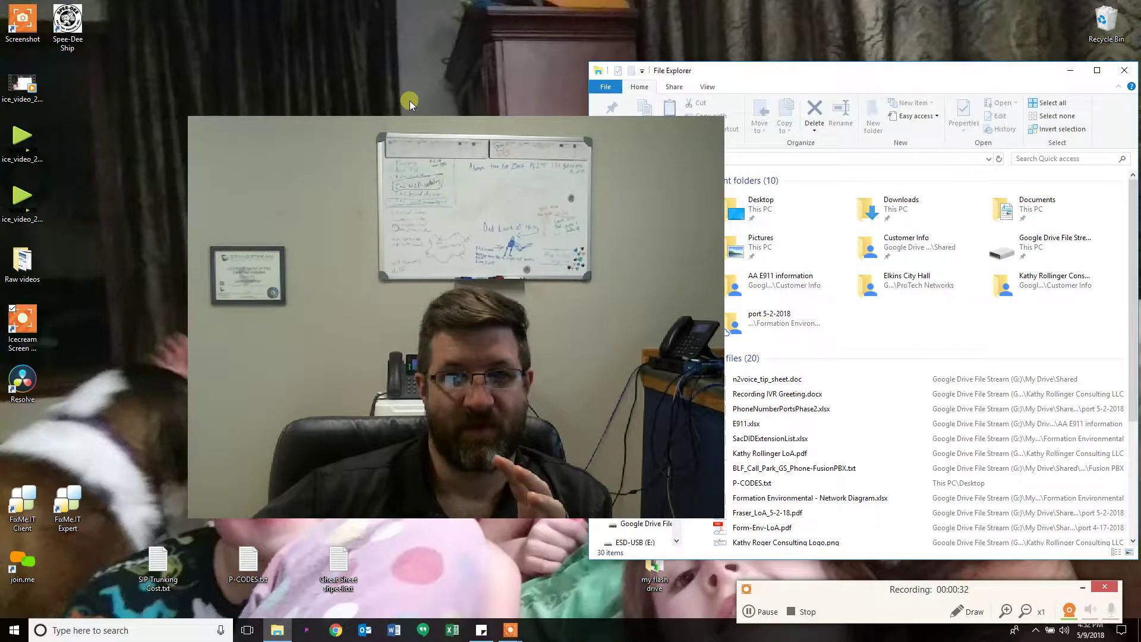
drag(415, 116, 279, 120)
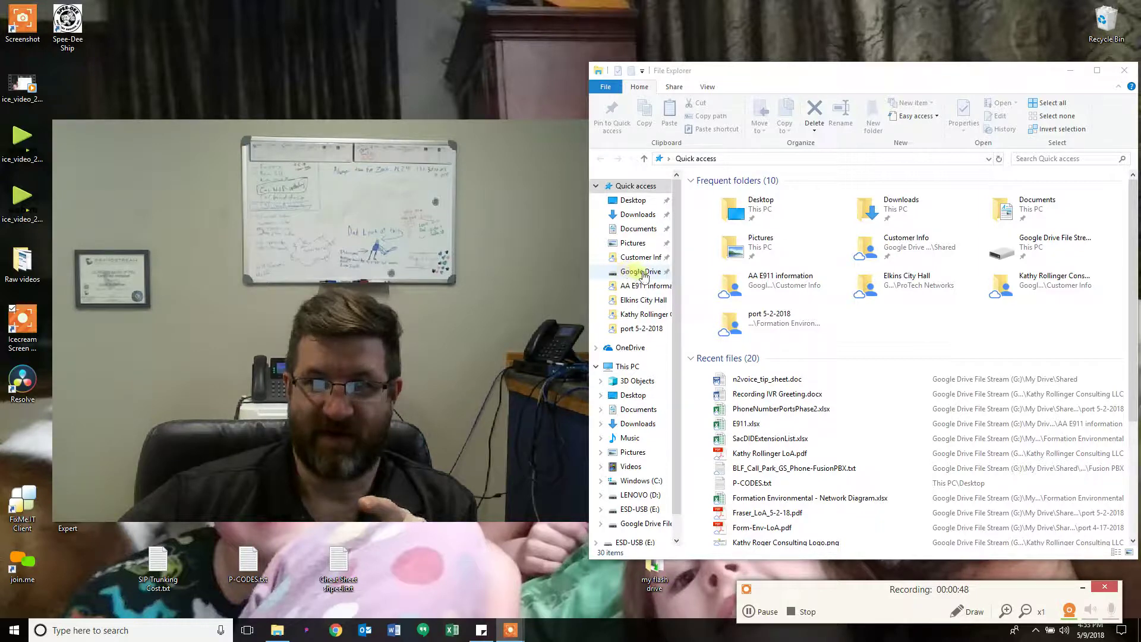
Step: Widen the folder tree, browse G: > My Drive > Shared > Technical, then return to This PC
drag(682, 239, 738, 240)
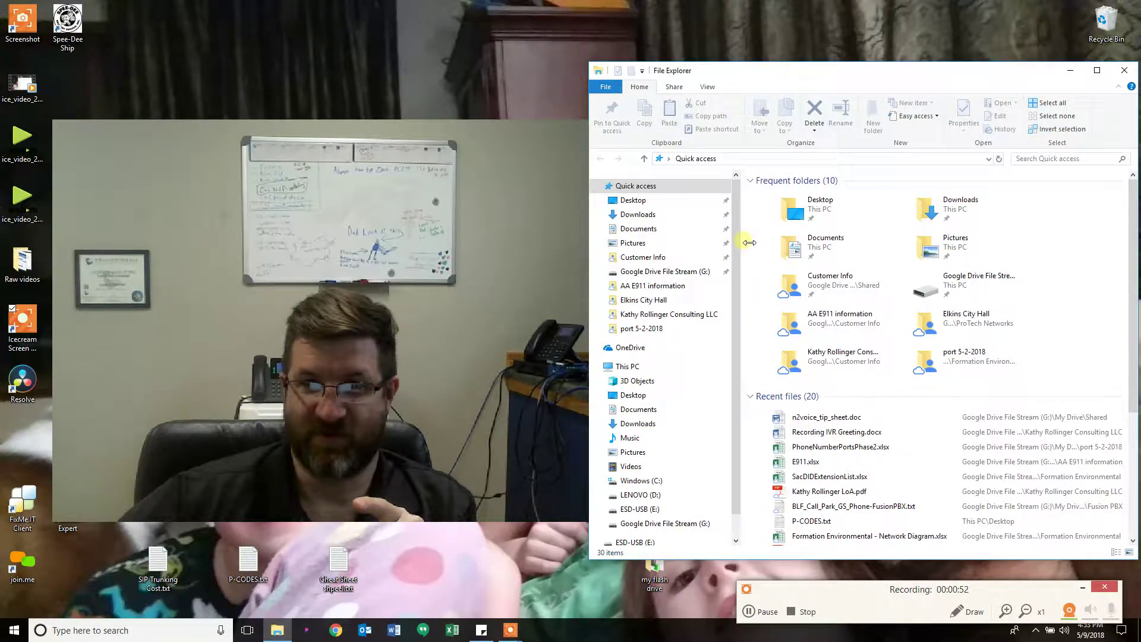
click(702, 273)
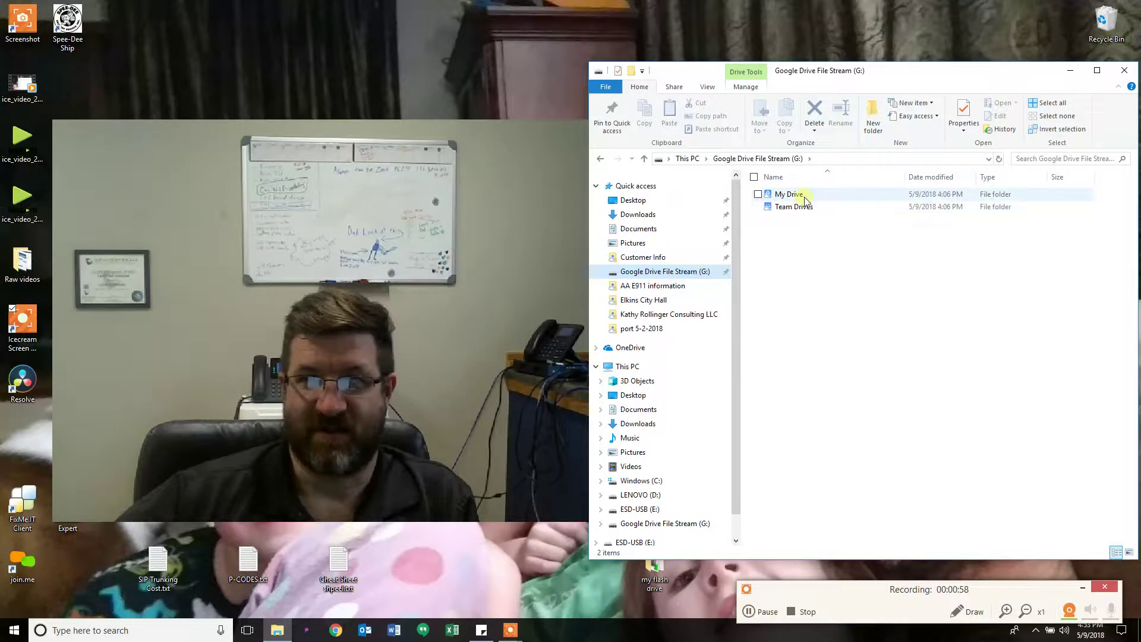
double_click(788, 195)
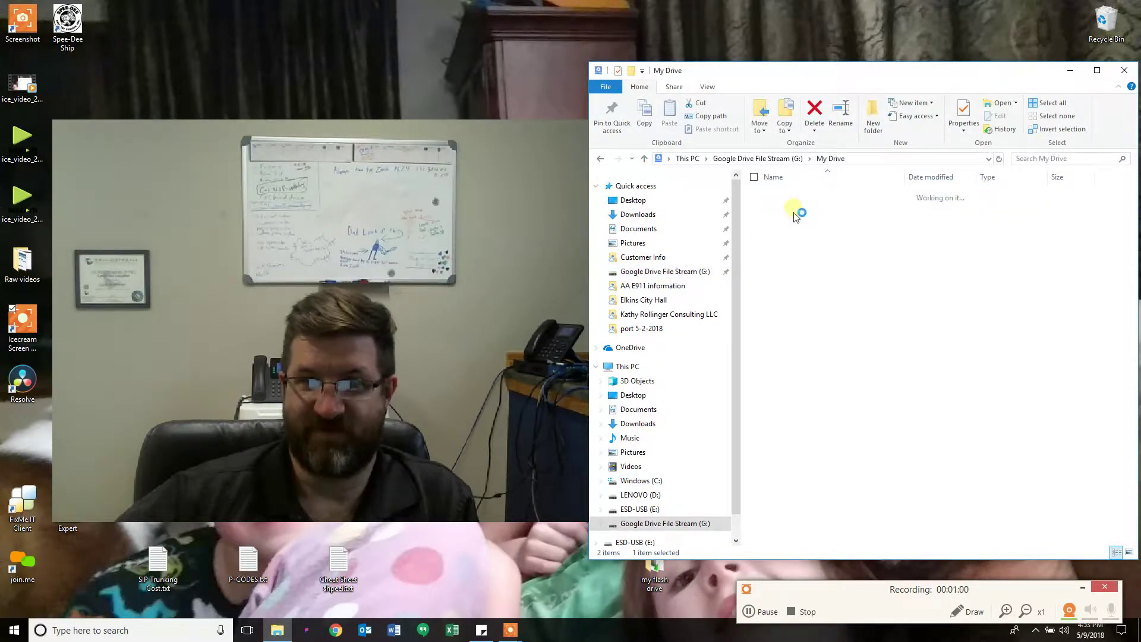
click(794, 209)
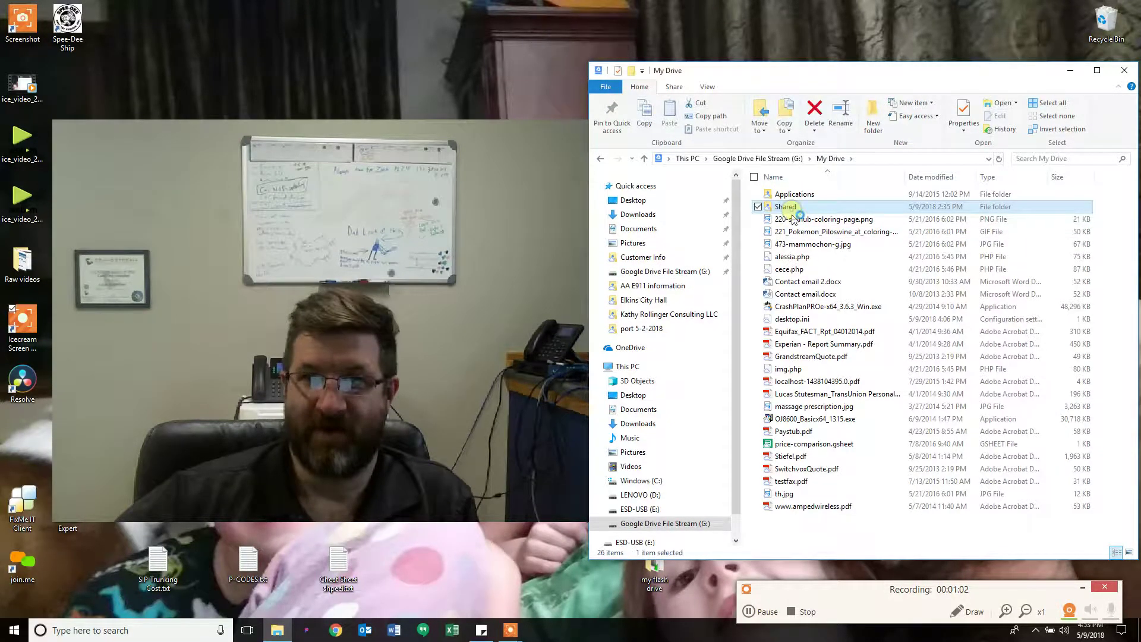
double_click(794, 210)
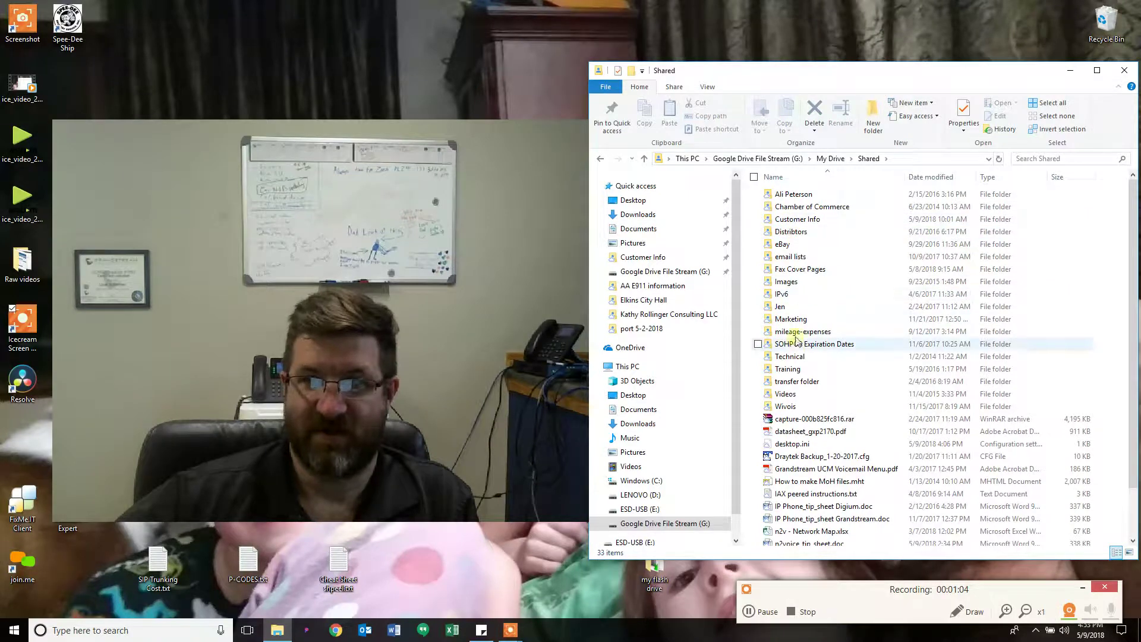
double_click(795, 357)
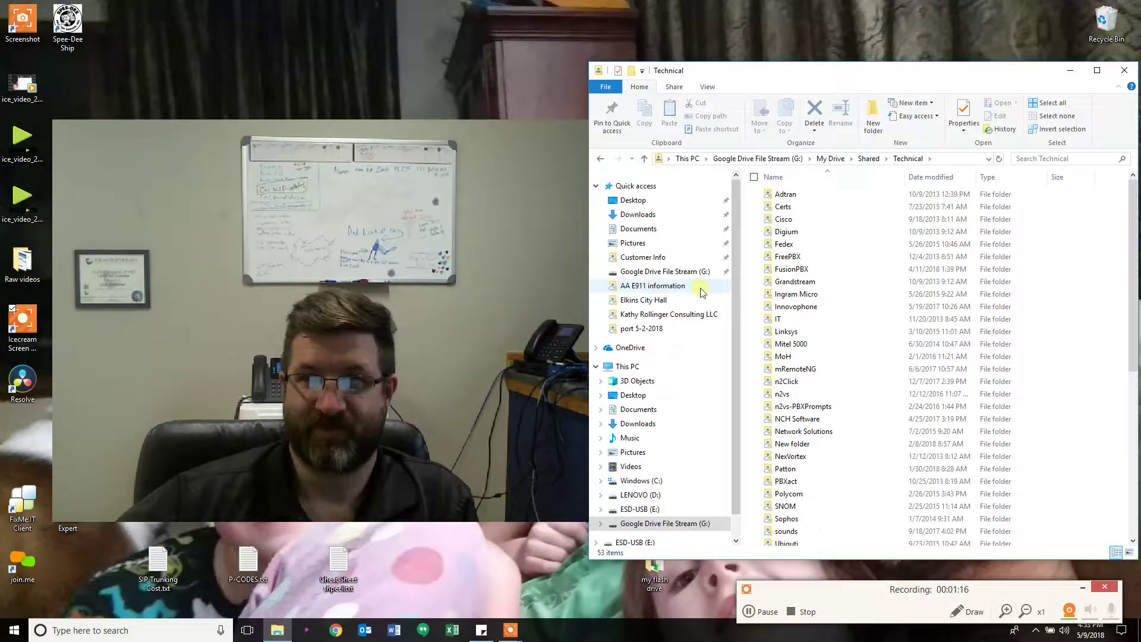
click(638, 366)
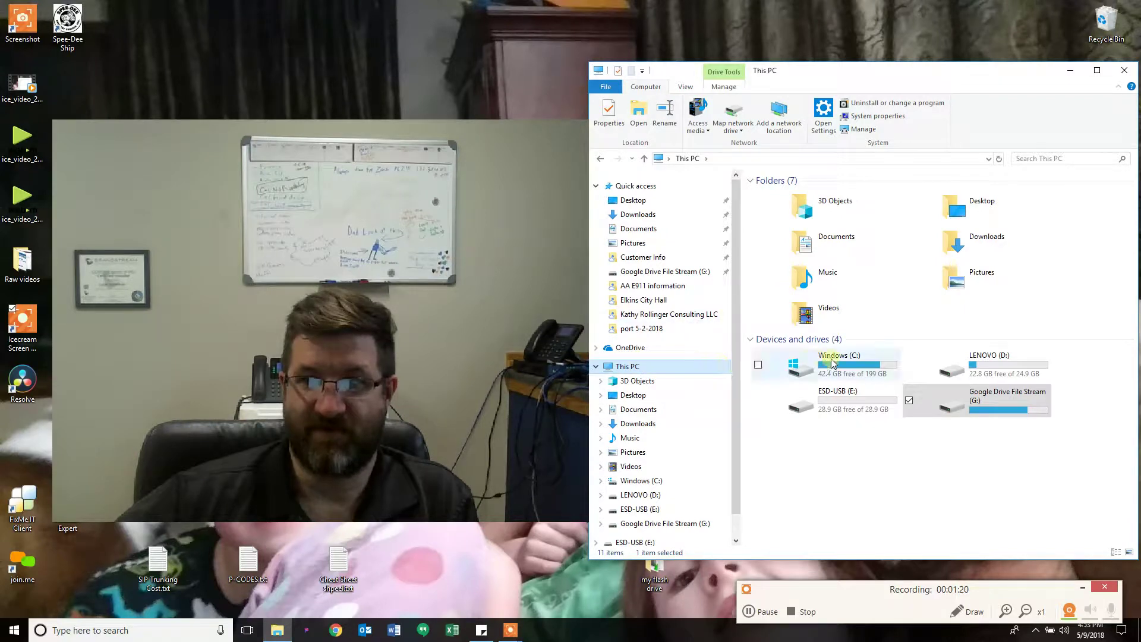
Step: Browse Windows (C:) > Users > profile > Google Drive > Shared > Technical > Grandstream > Firmware
click(850, 365)
double_click(849, 363)
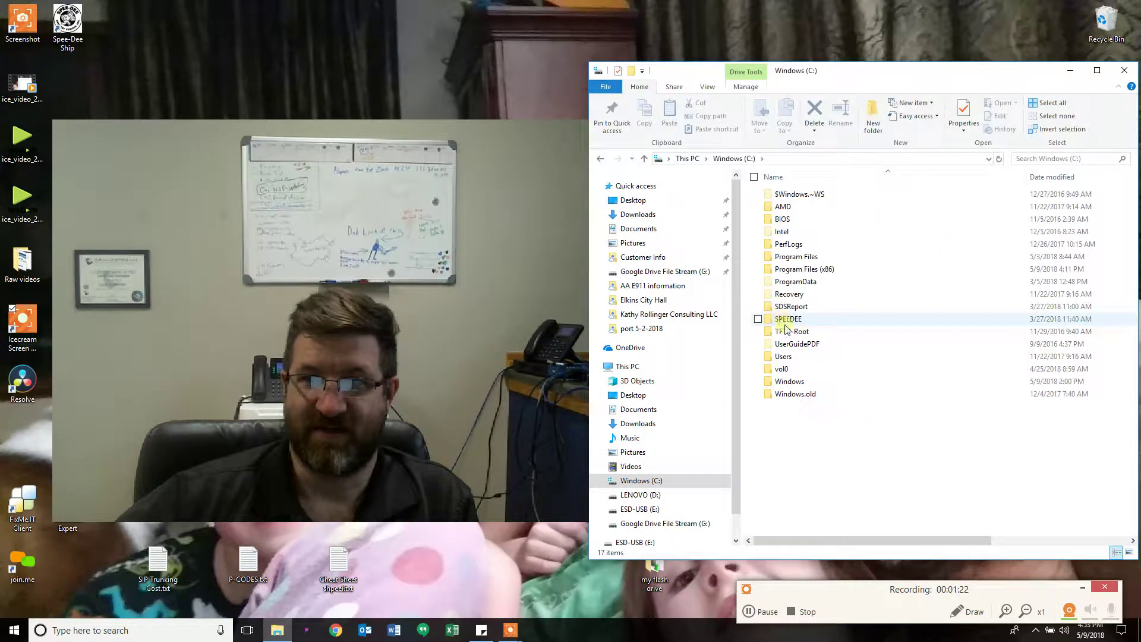
double_click(783, 356)
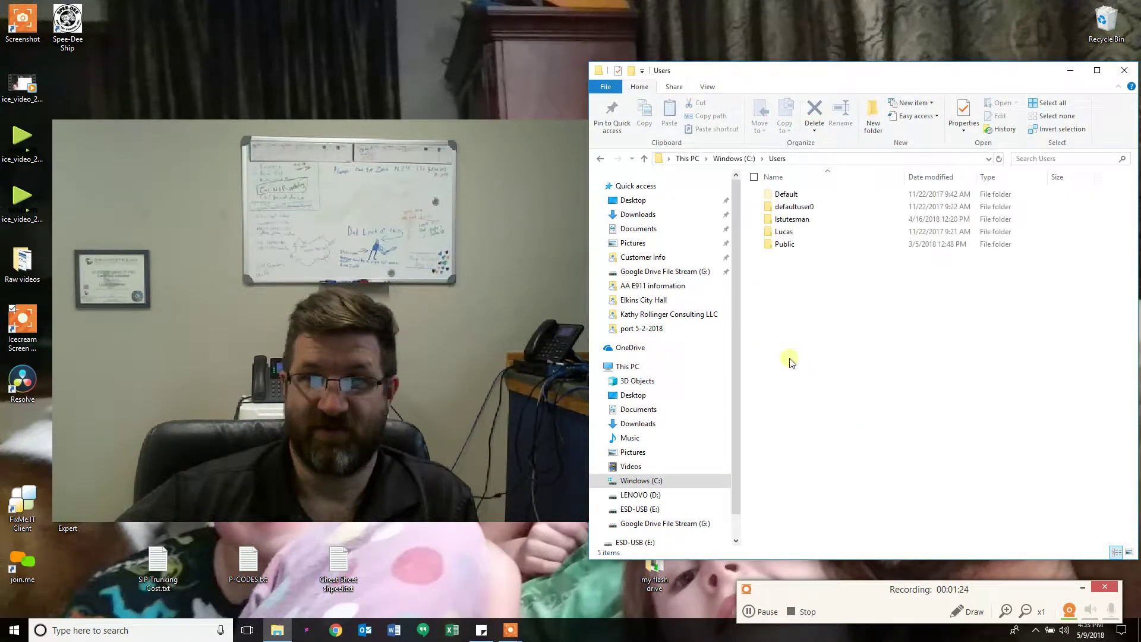
double_click(783, 221)
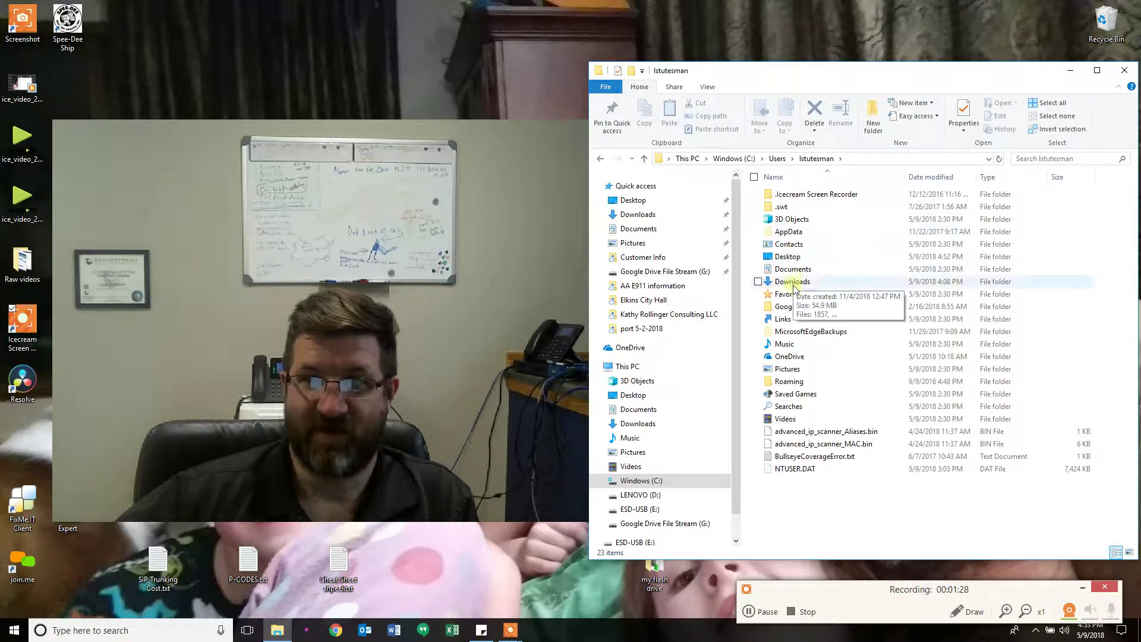
double_click(792, 309)
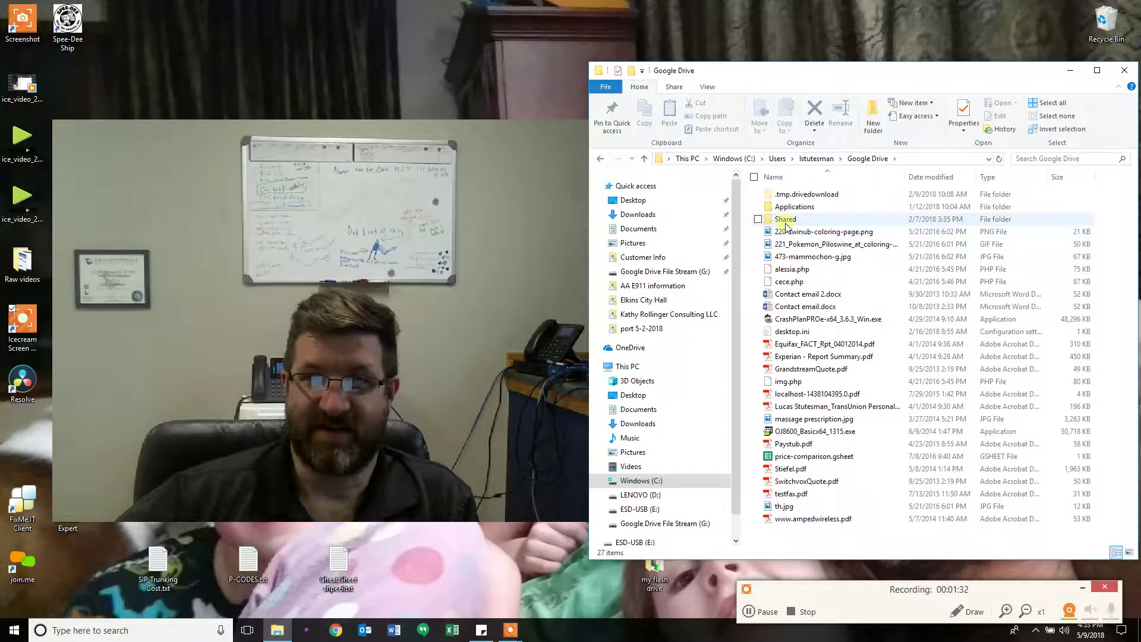
click(785, 221)
double_click(785, 221)
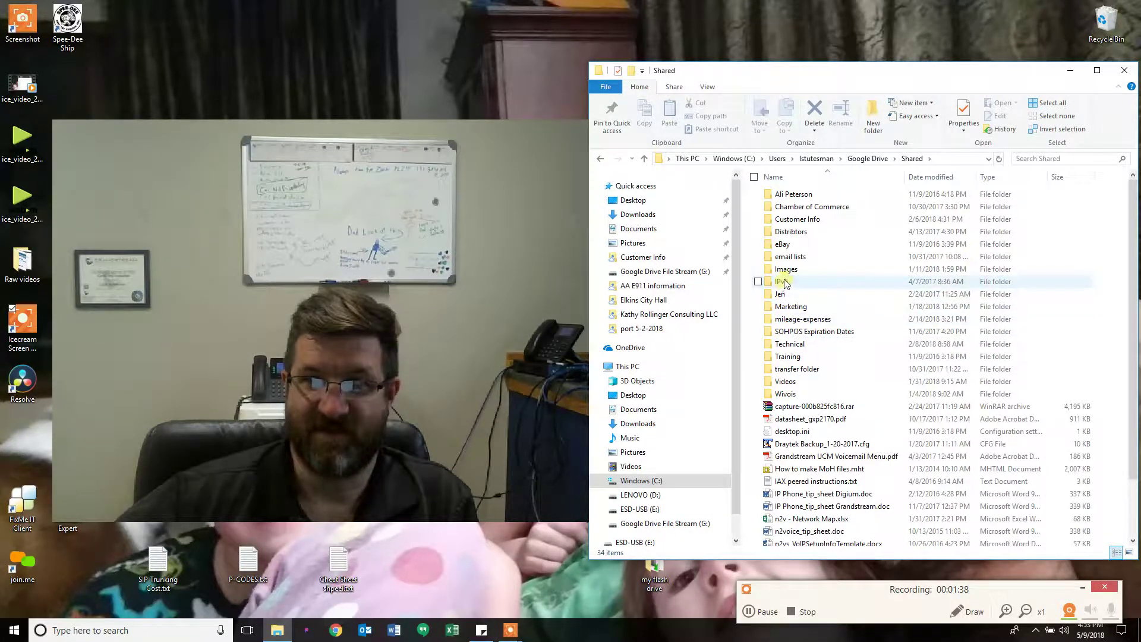
click(788, 346)
double_click(788, 346)
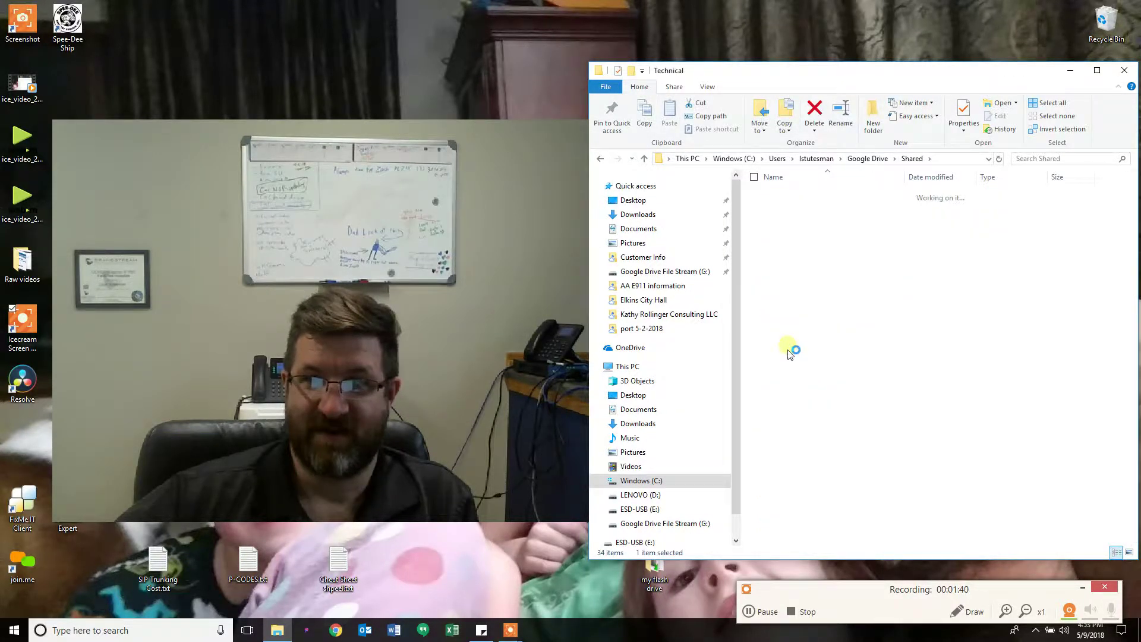
double_click(787, 271)
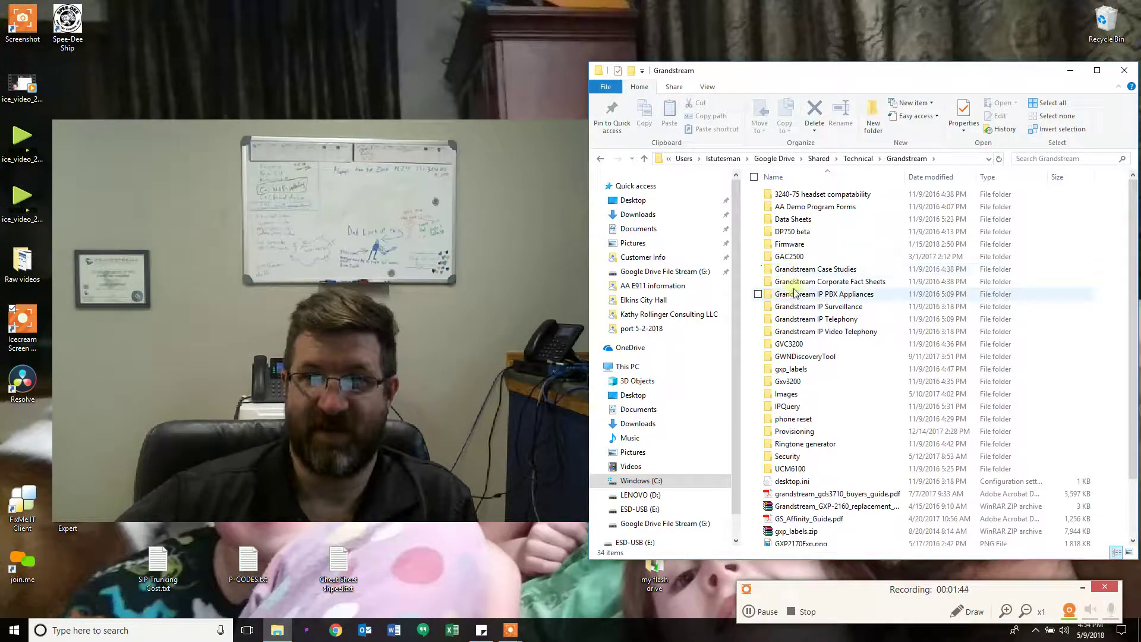
double_click(795, 245)
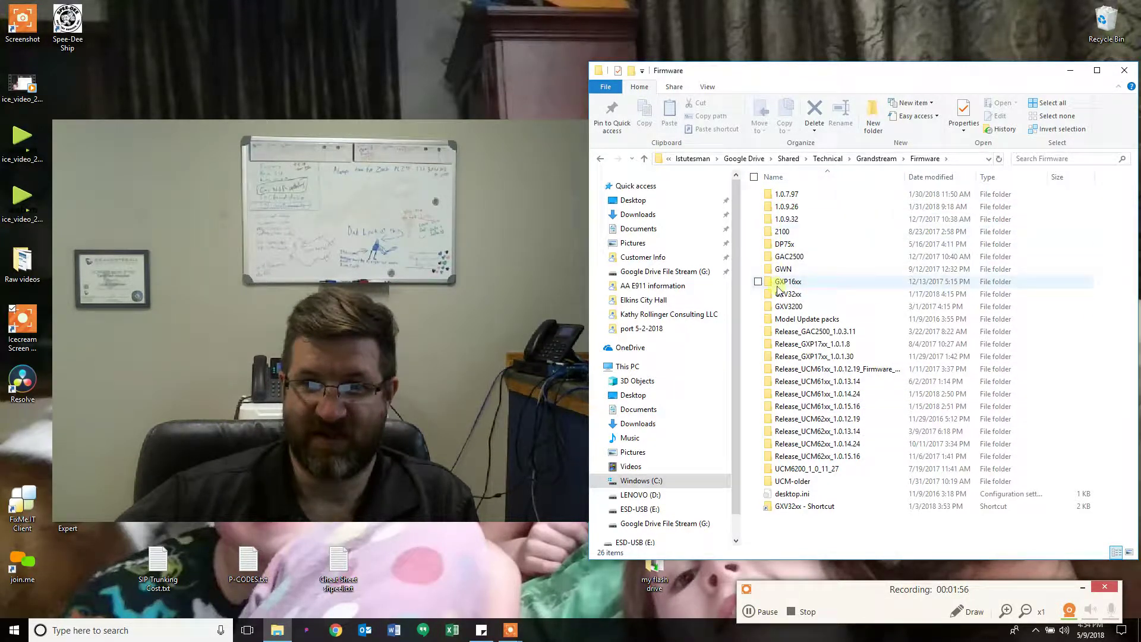
Step: Open Google Drive File Stream (G:) in a new window and move the Firmware window left
right_click(650, 273)
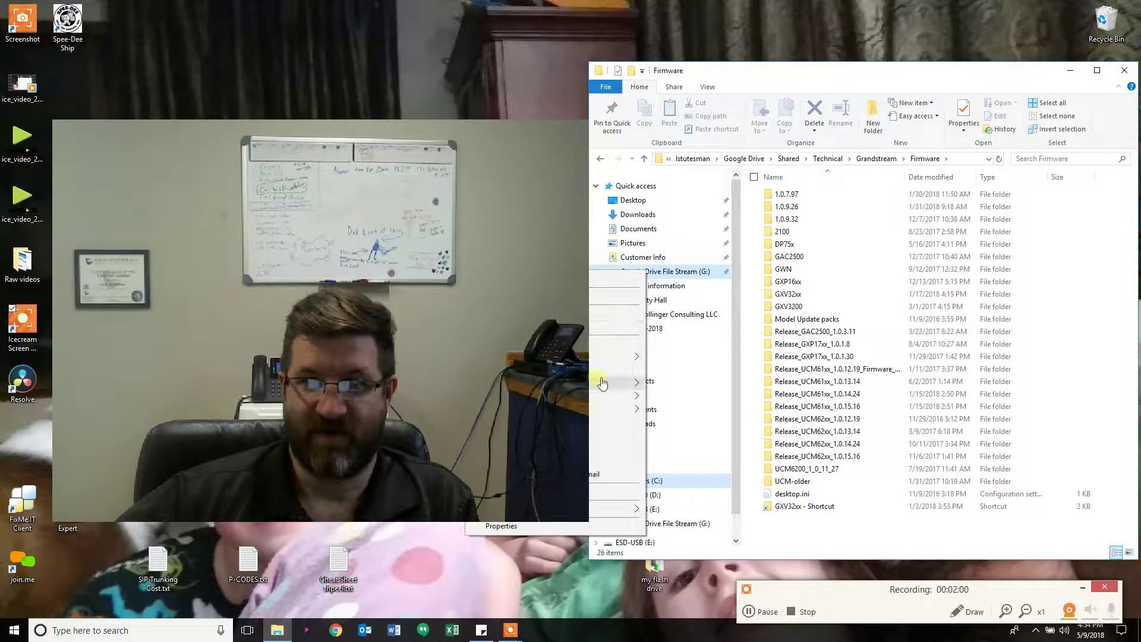
click(728, 87)
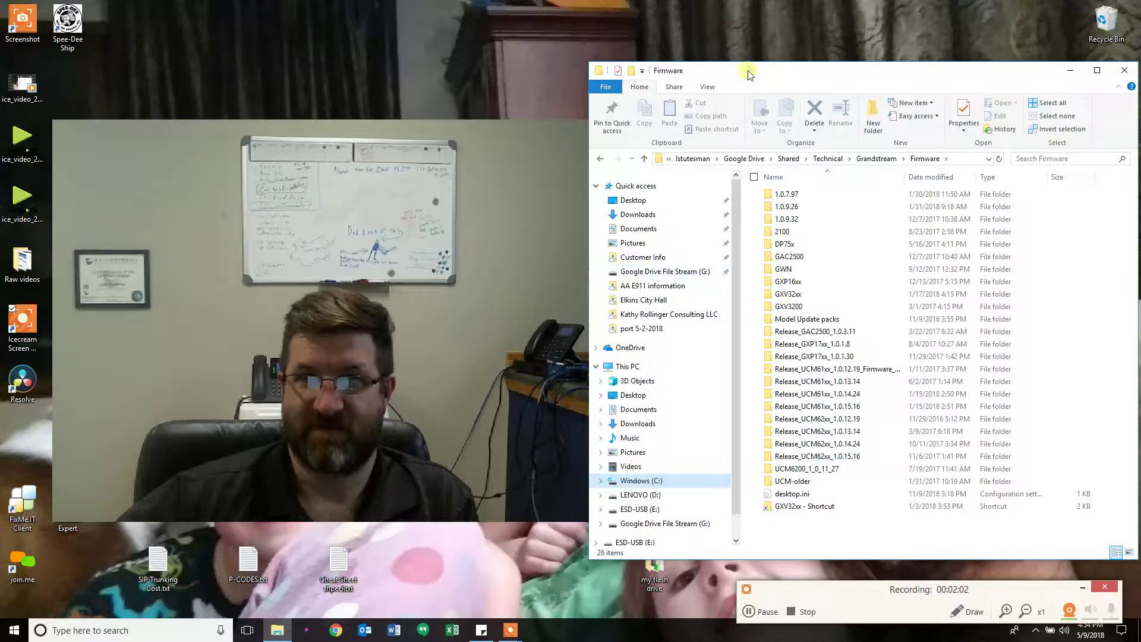
double_click(747, 70)
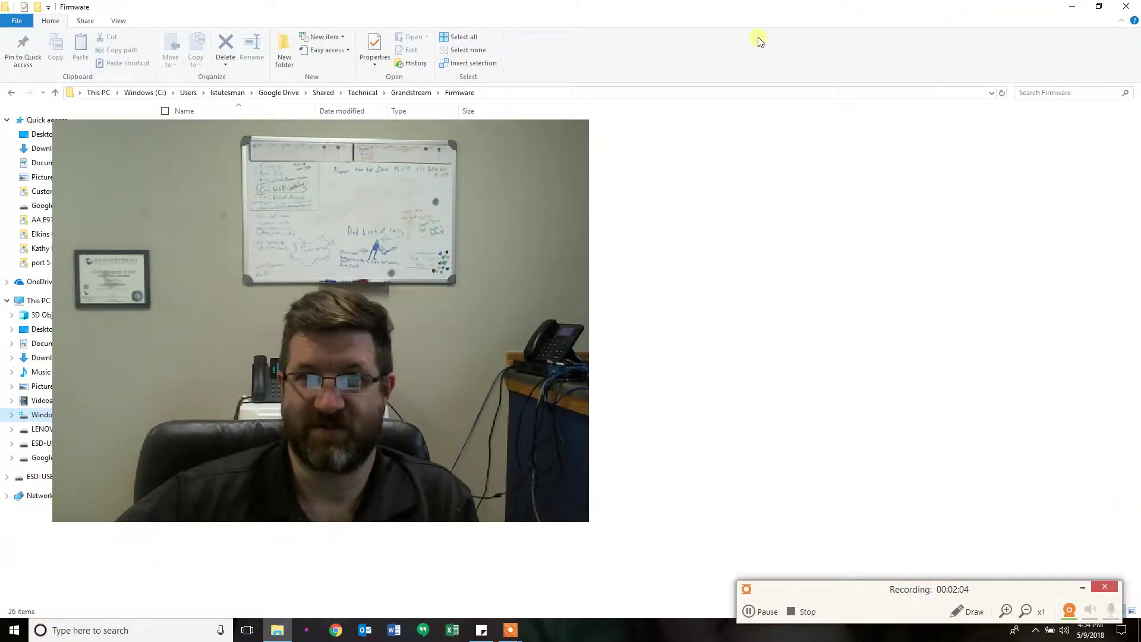
drag(763, 12, 850, 82)
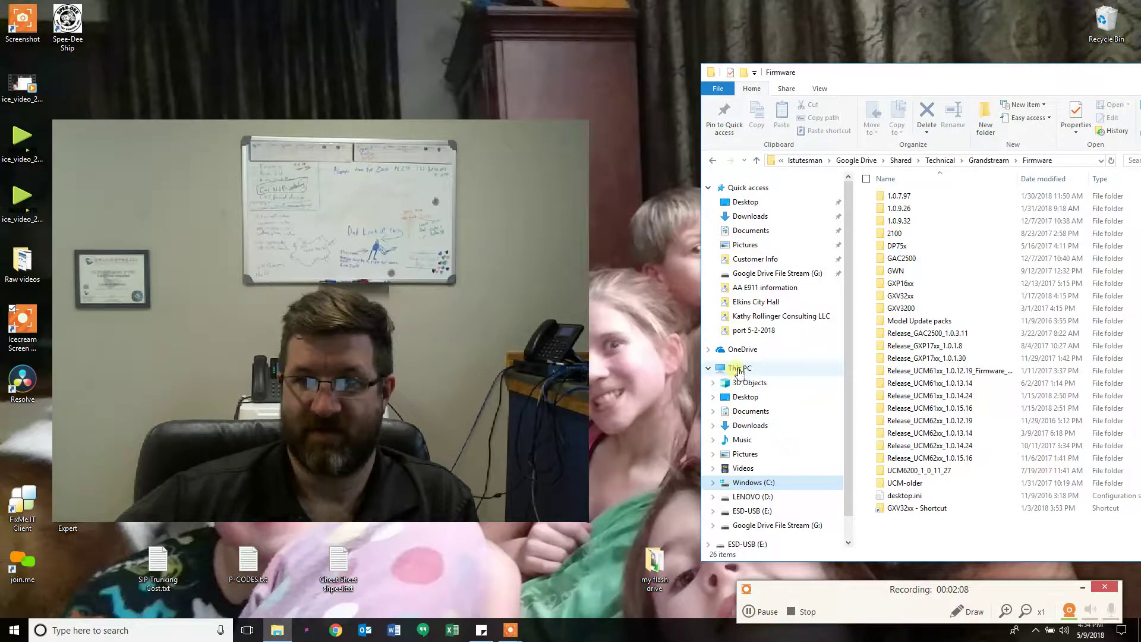
right_click(745, 274)
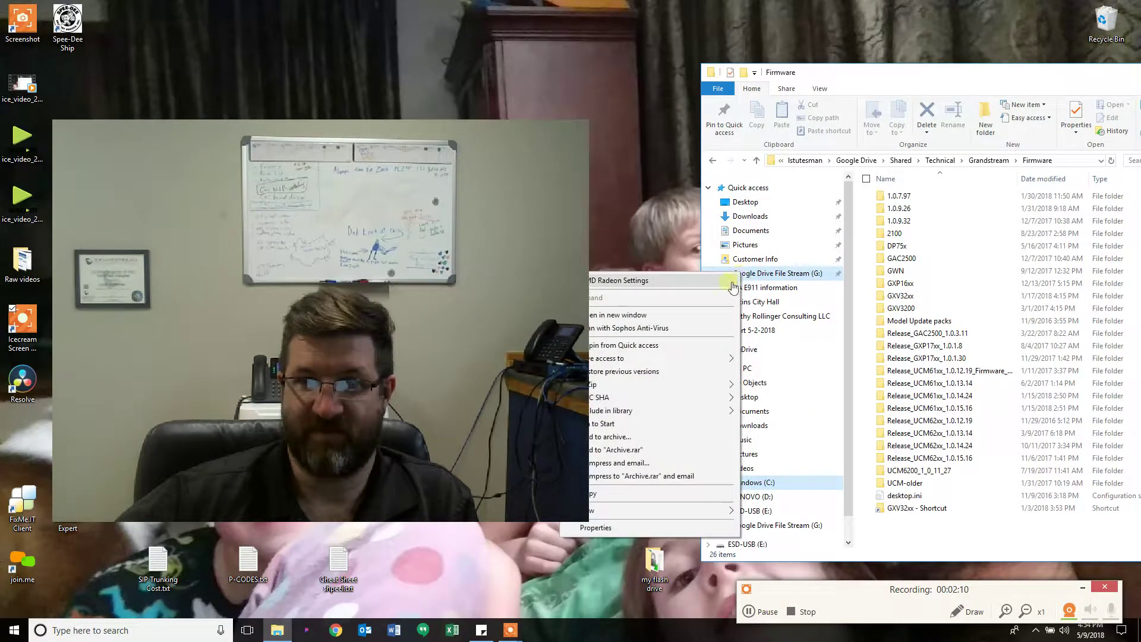
click(707, 315)
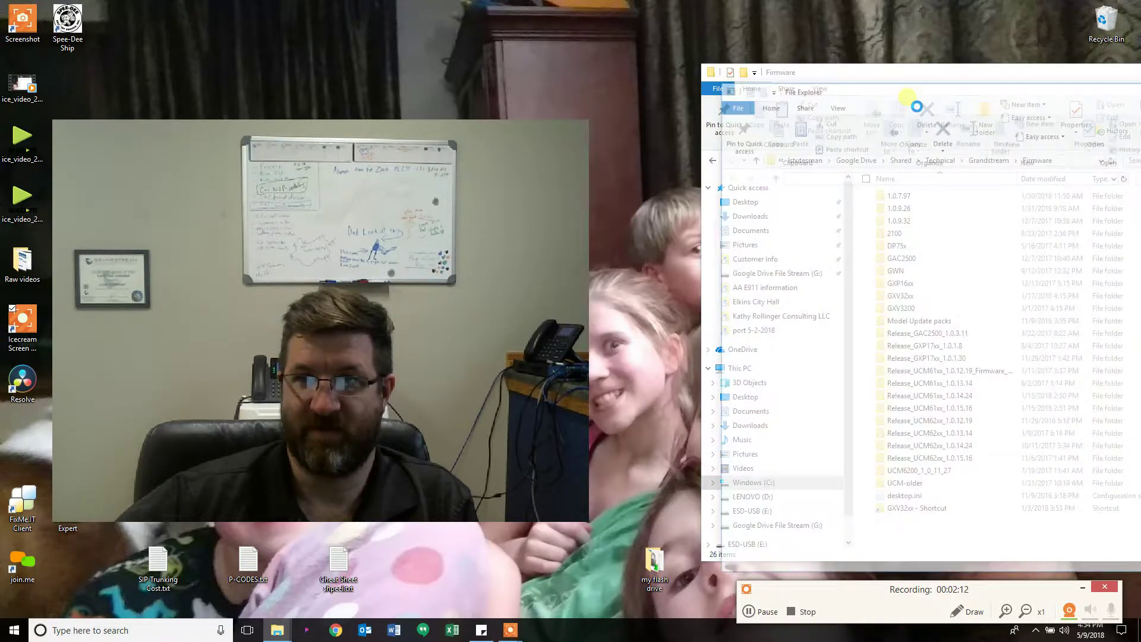
click(915, 74)
drag(915, 74, 256, 76)
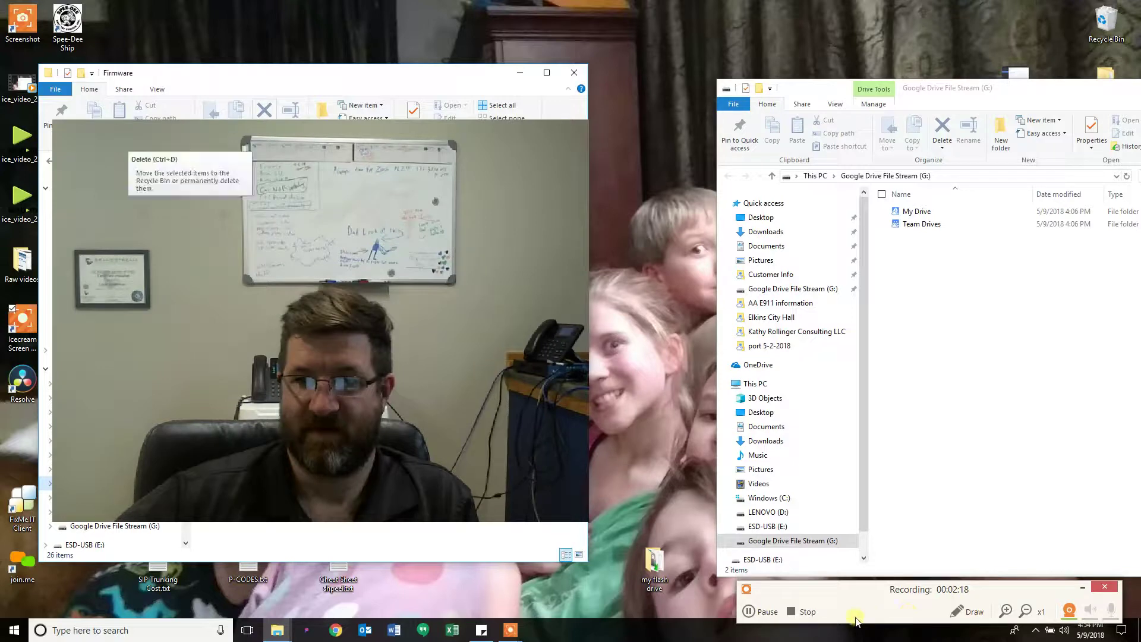
Step: In the G: window, open My Drive > Shared > Technical > Grandstream > Firmware and select 1.0.9.69
click(1068, 612)
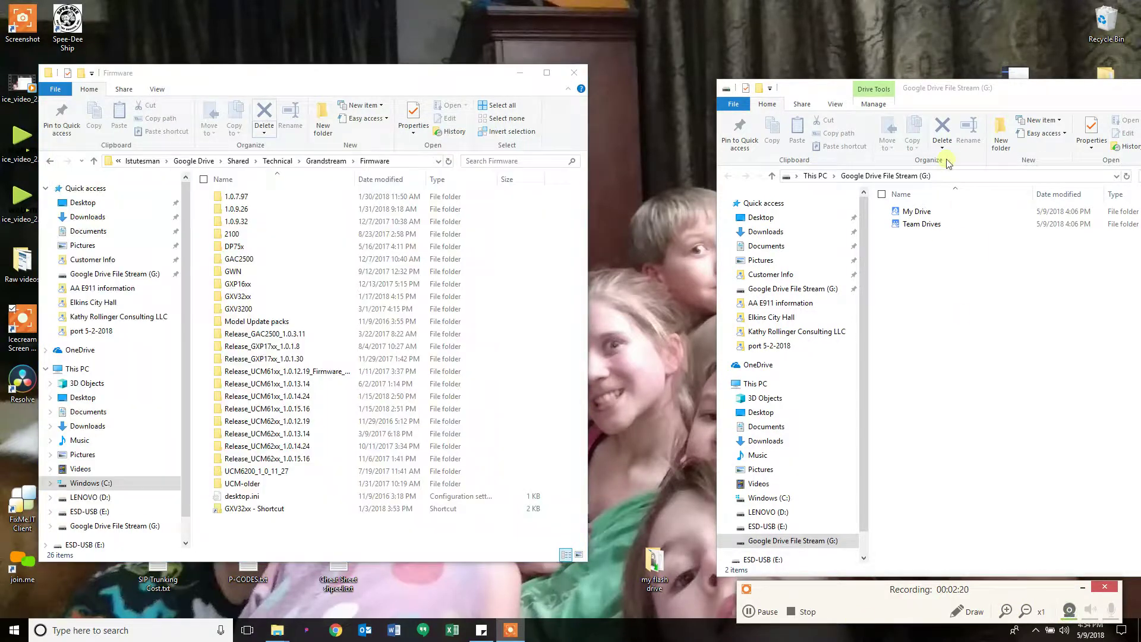
drag(969, 102, 849, 90)
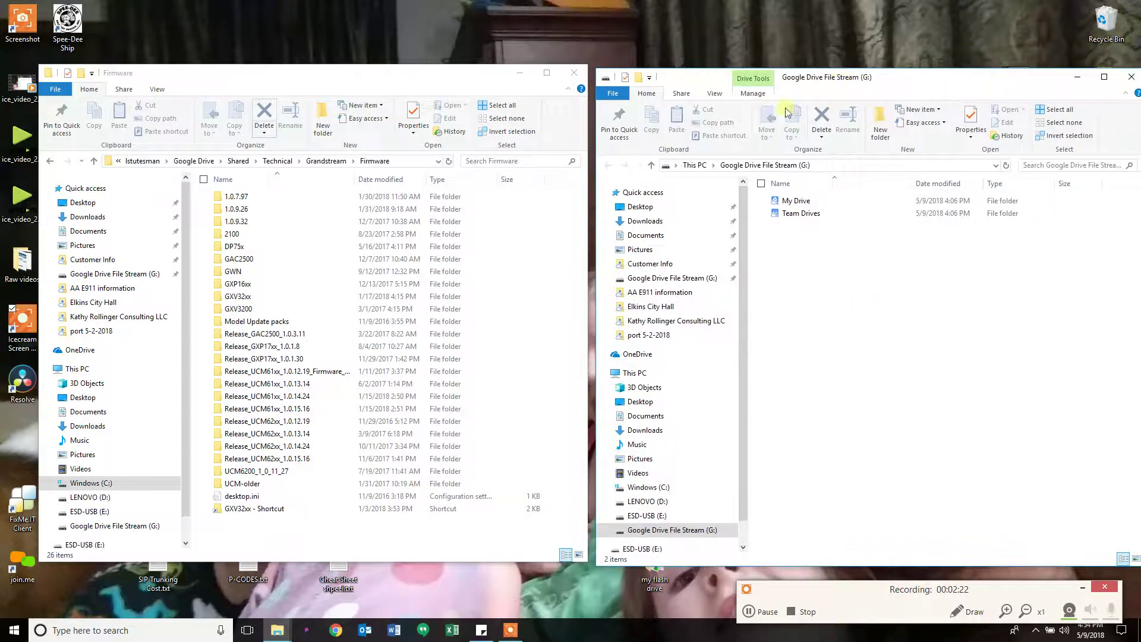
double_click(796, 200)
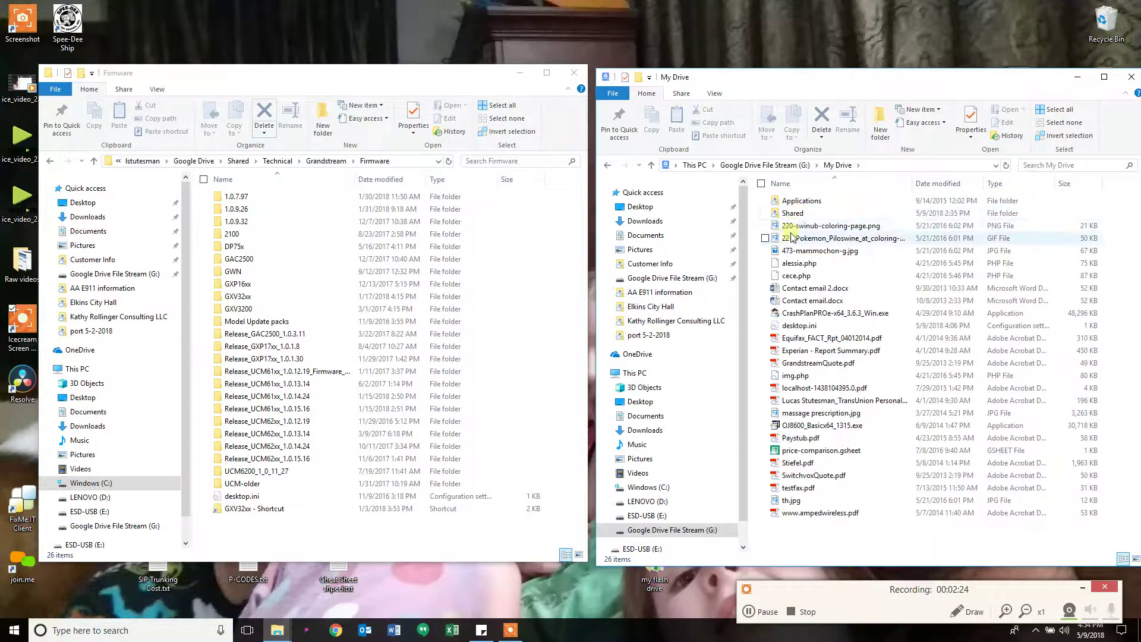
double_click(793, 217)
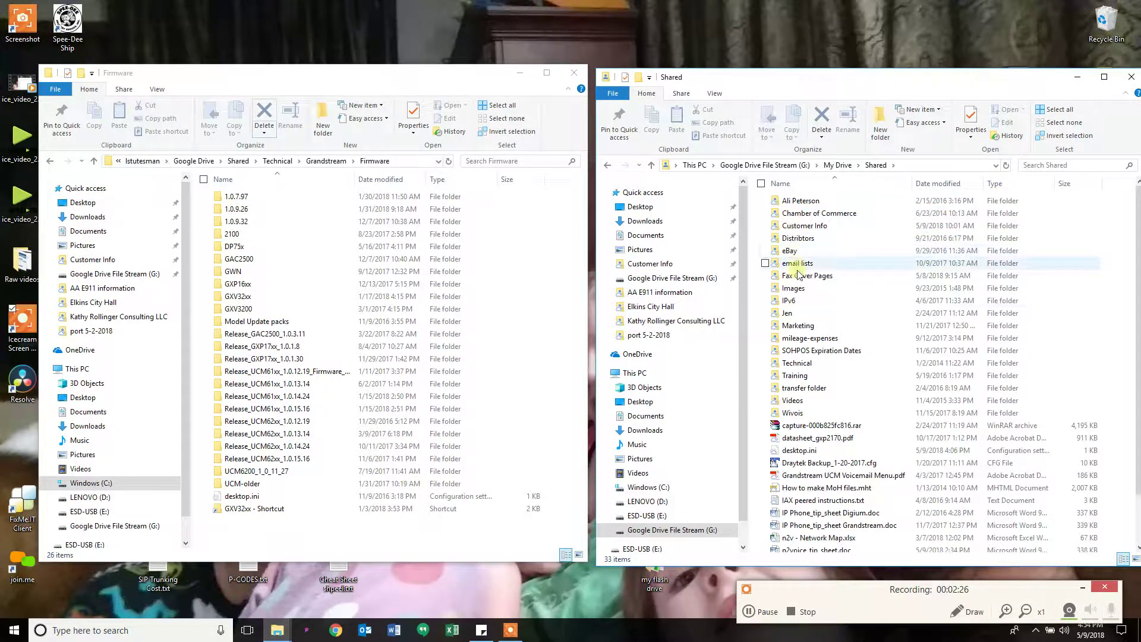
double_click(796, 363)
click(801, 290)
double_click(802, 289)
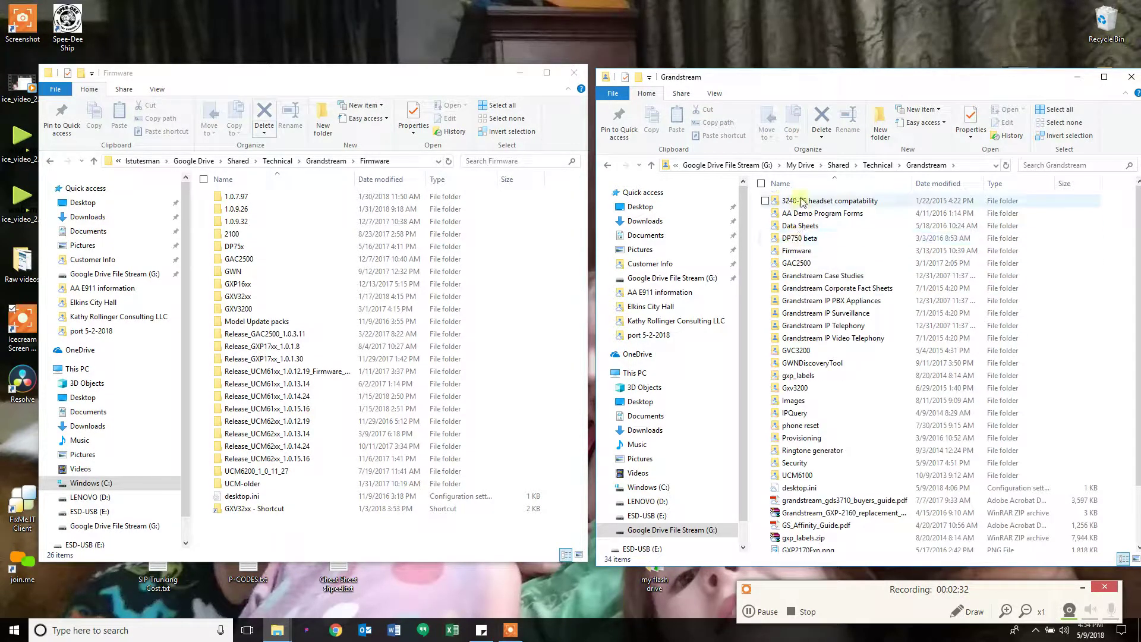
click(801, 254)
double_click(801, 254)
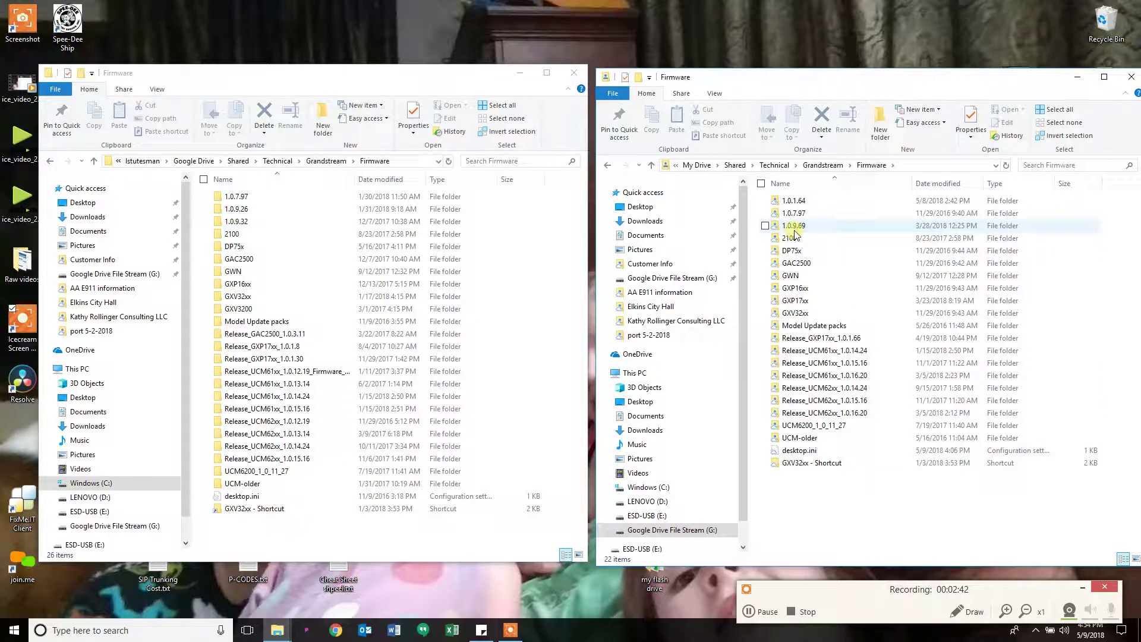
mouse_move(806, 233)
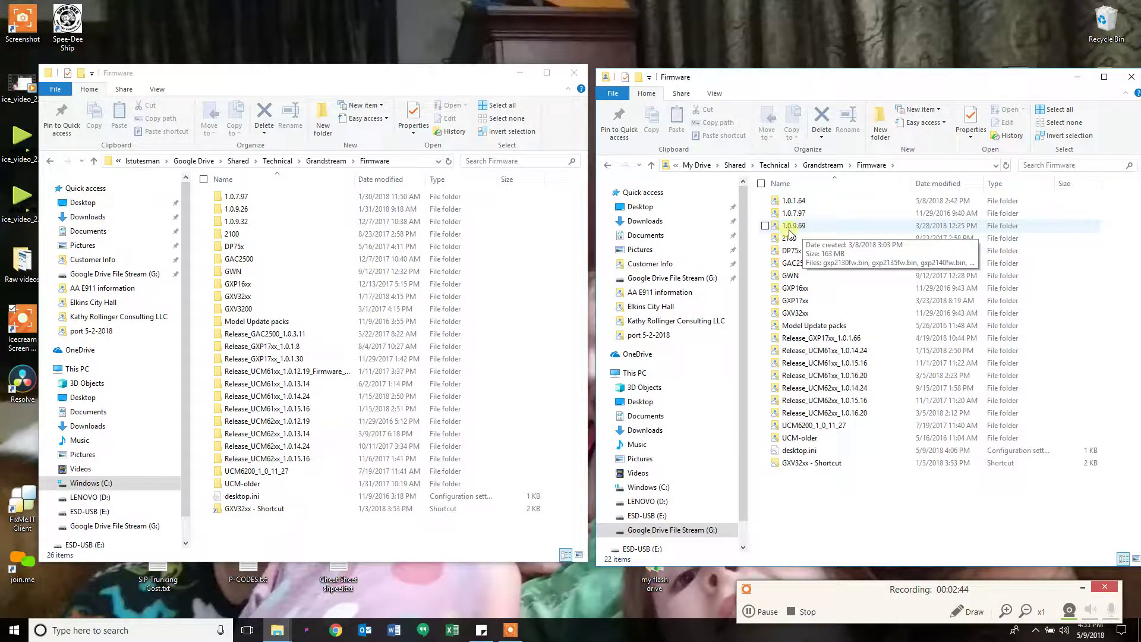
click(784, 231)
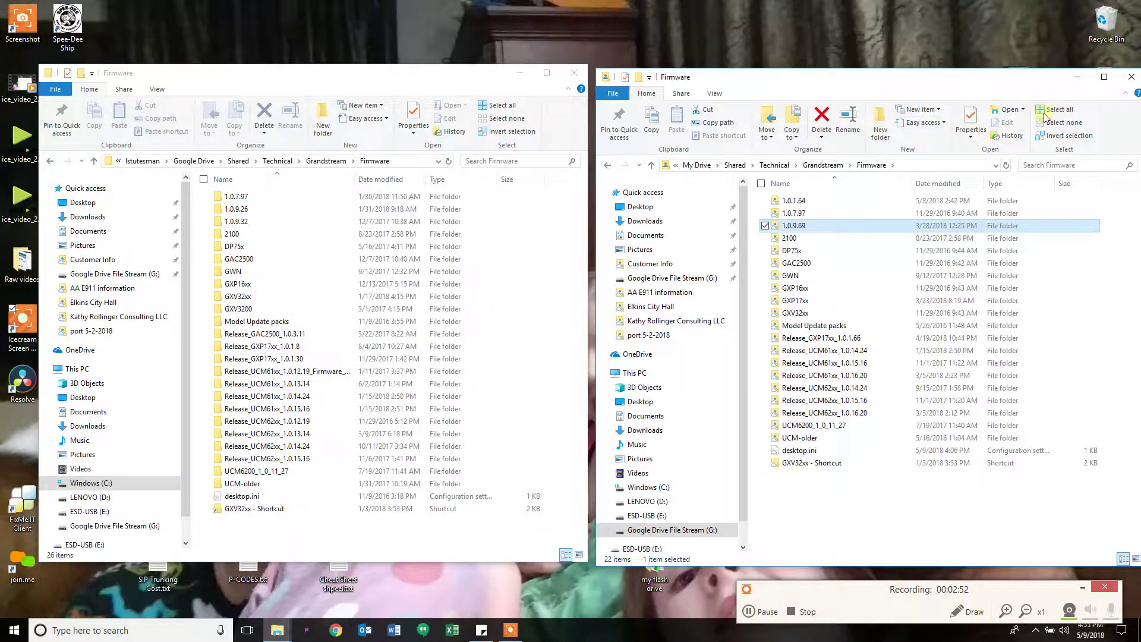
Step: Switch to Word, create a blank document and type 'Save me'
click(391, 632)
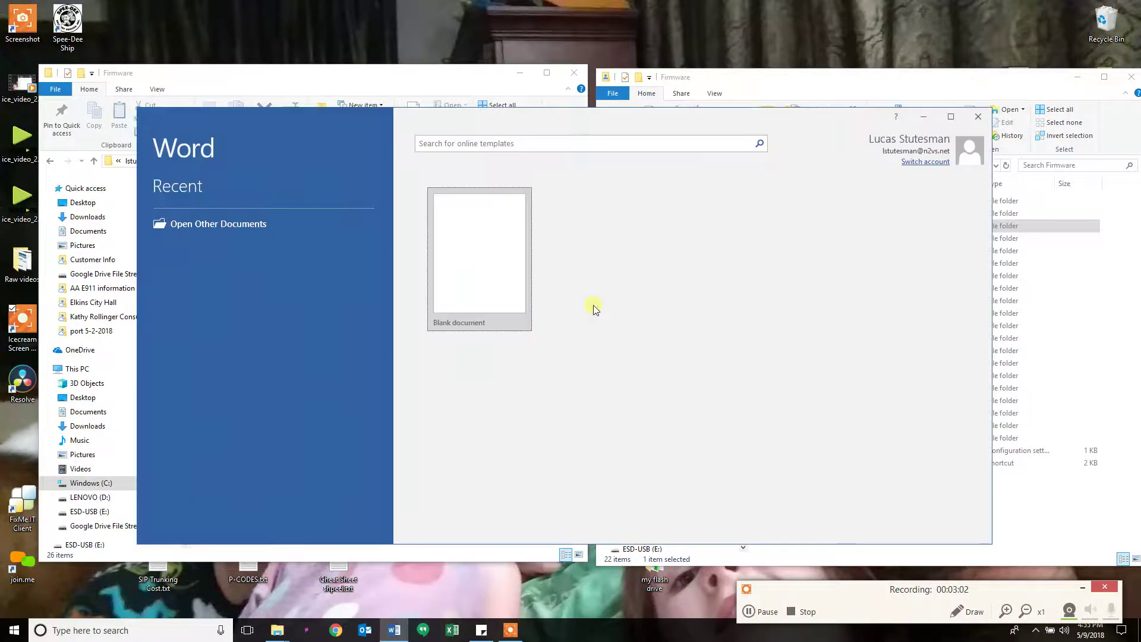
click(502, 269)
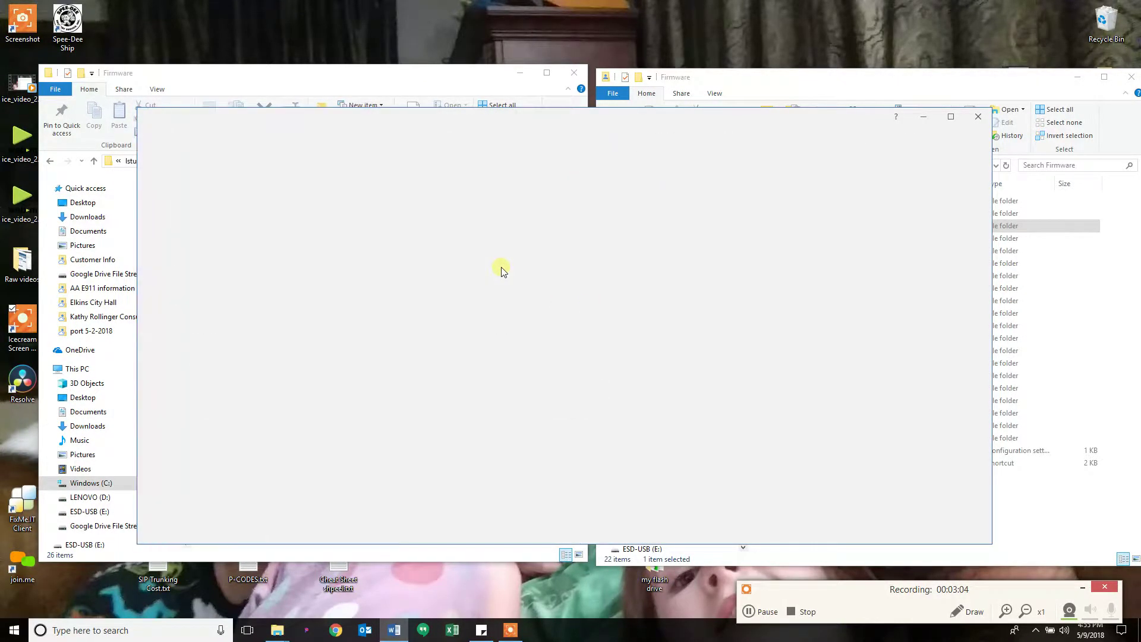
text(sav)
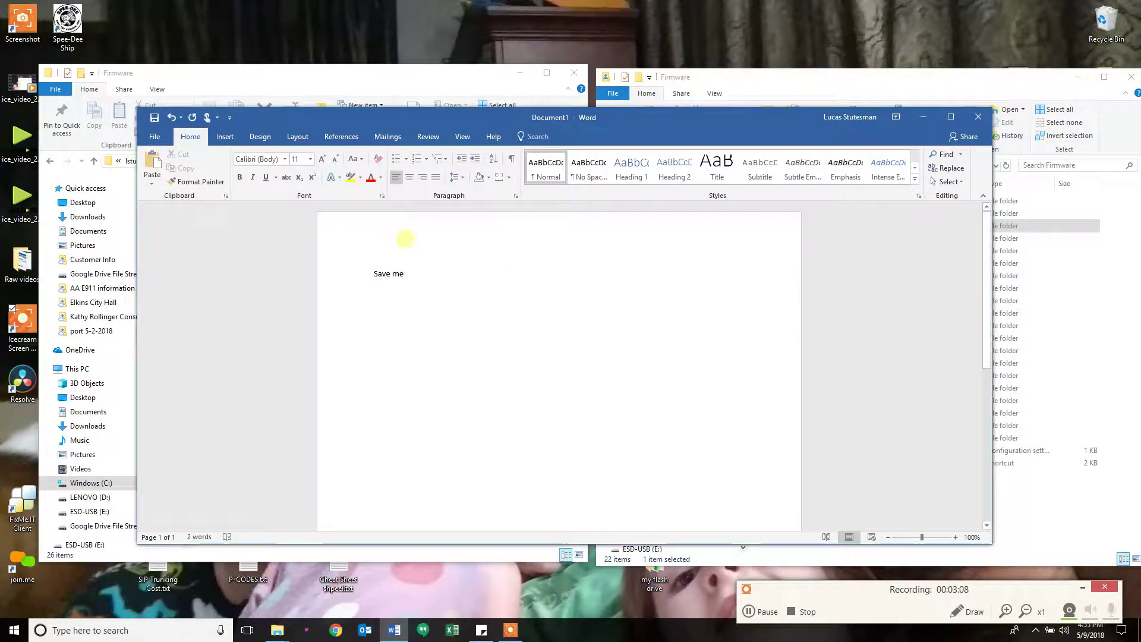
Step: Go to File > Save As and choose the recent Elkins folder
click(149, 137)
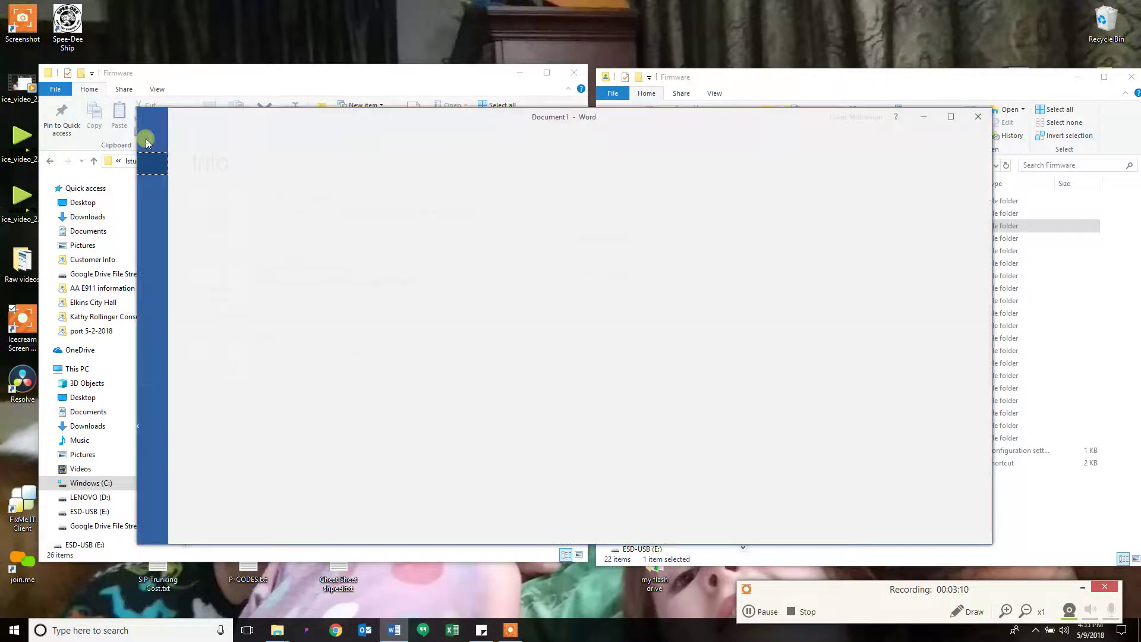
click(171, 253)
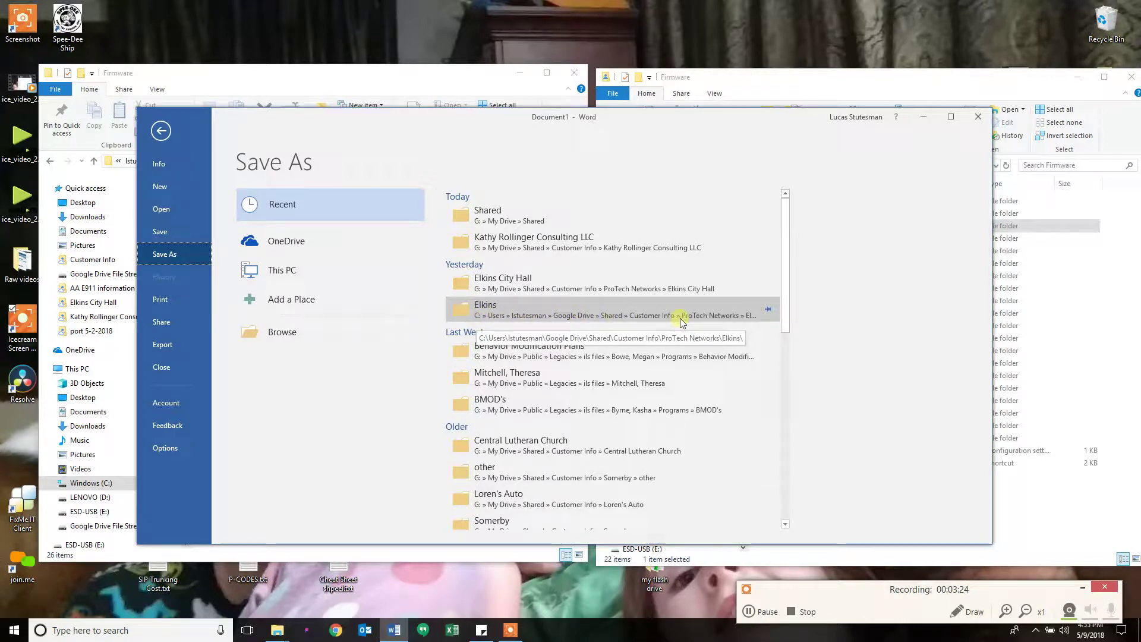
click(532, 307)
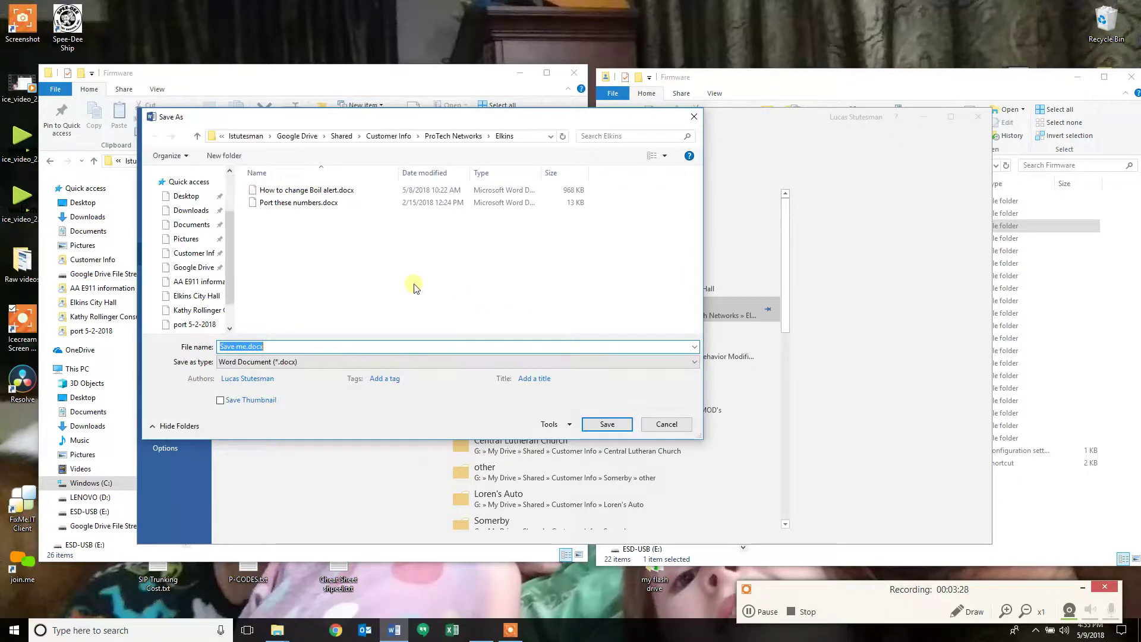
Step: Browse up to the Google Drive folder and into Shared, then cancel the Save As dialog
click(397, 136)
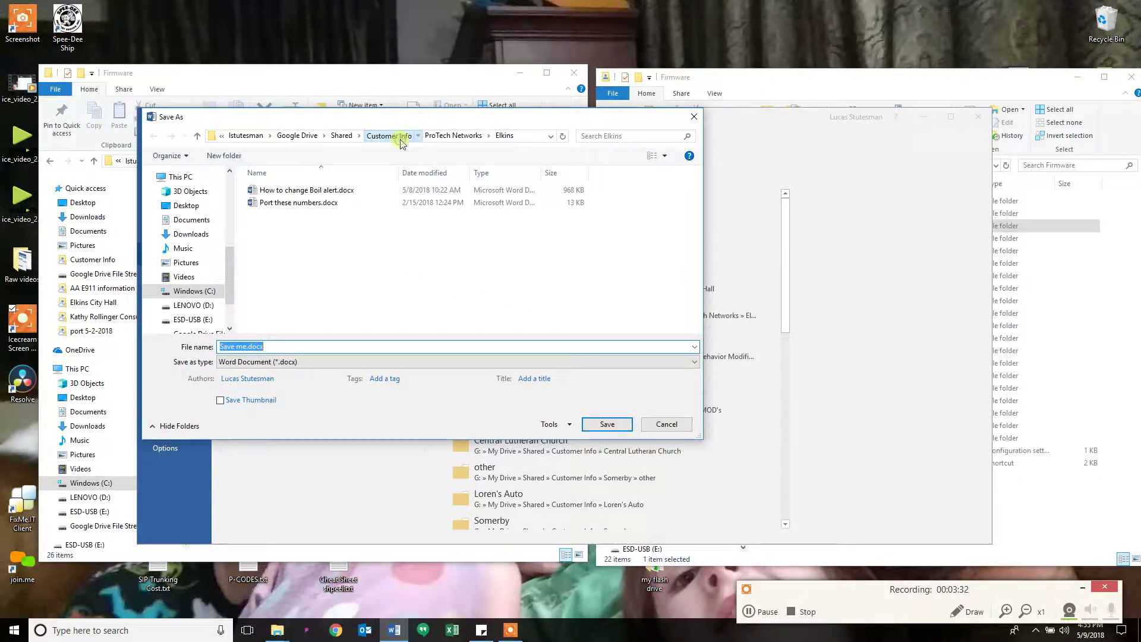
click(380, 137)
click(288, 215)
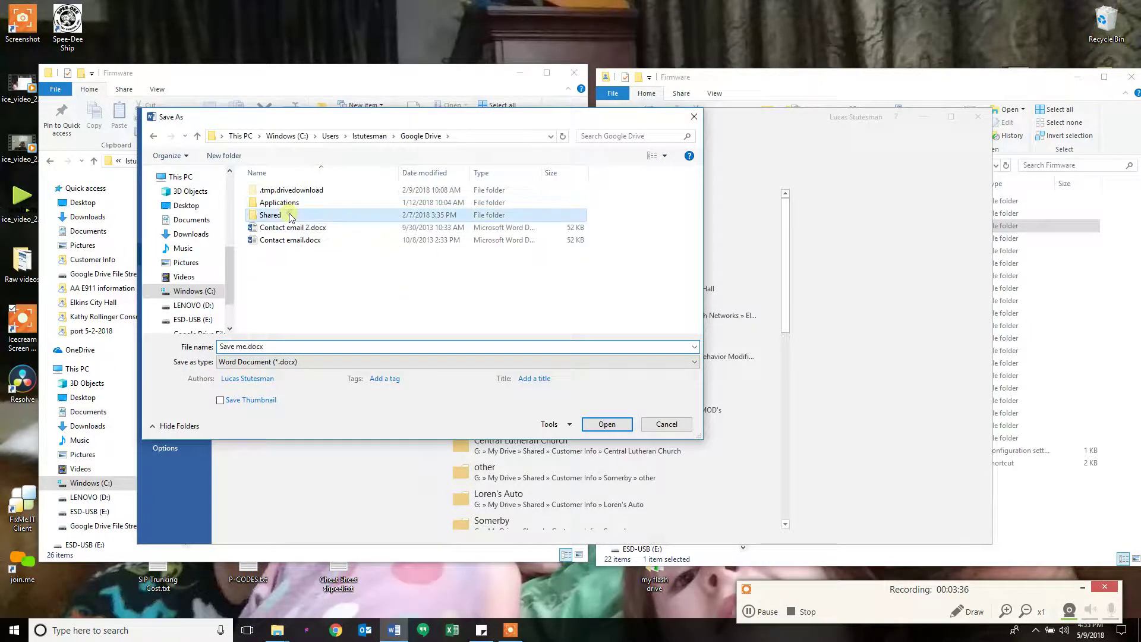
double_click(289, 216)
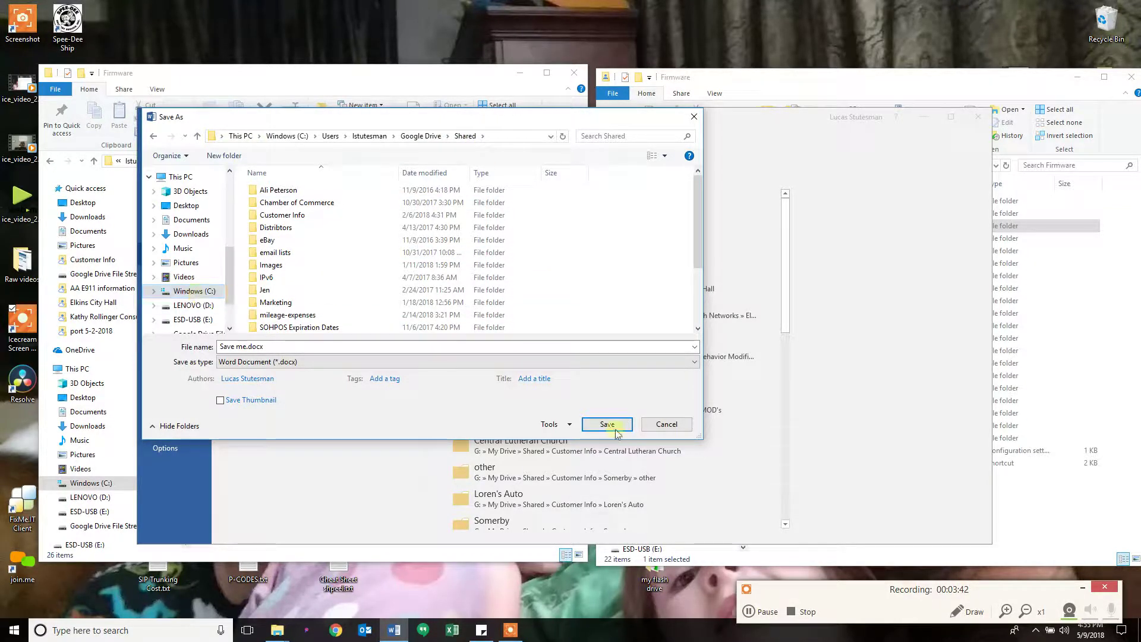
click(666, 424)
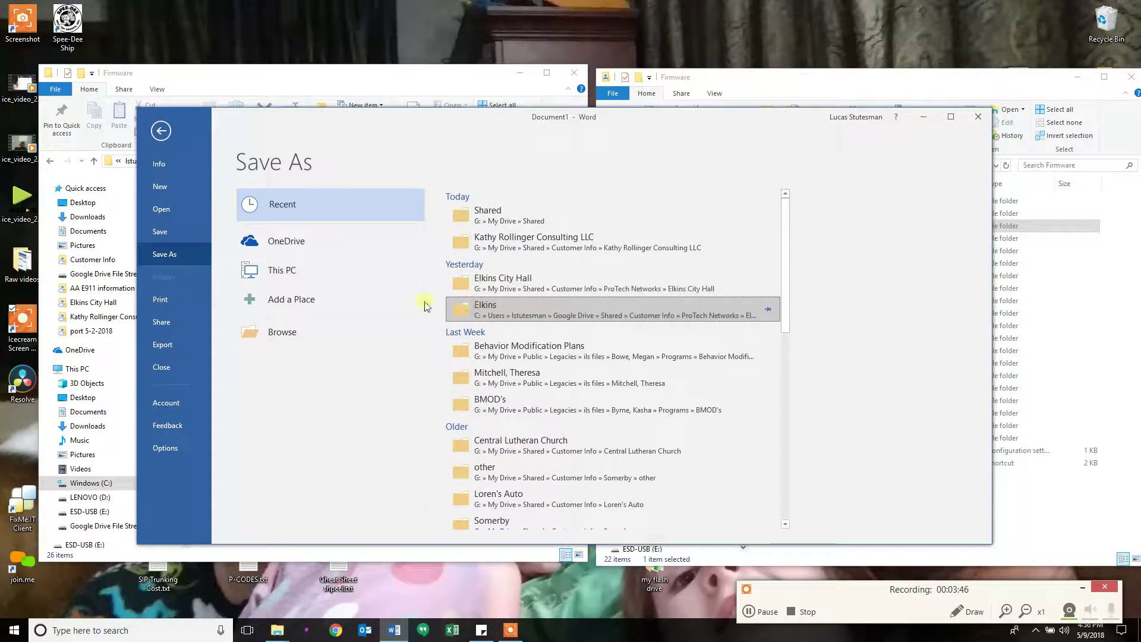
Step: Save the document as Save me.docx in the old Google Drive folder and close Word
click(498, 308)
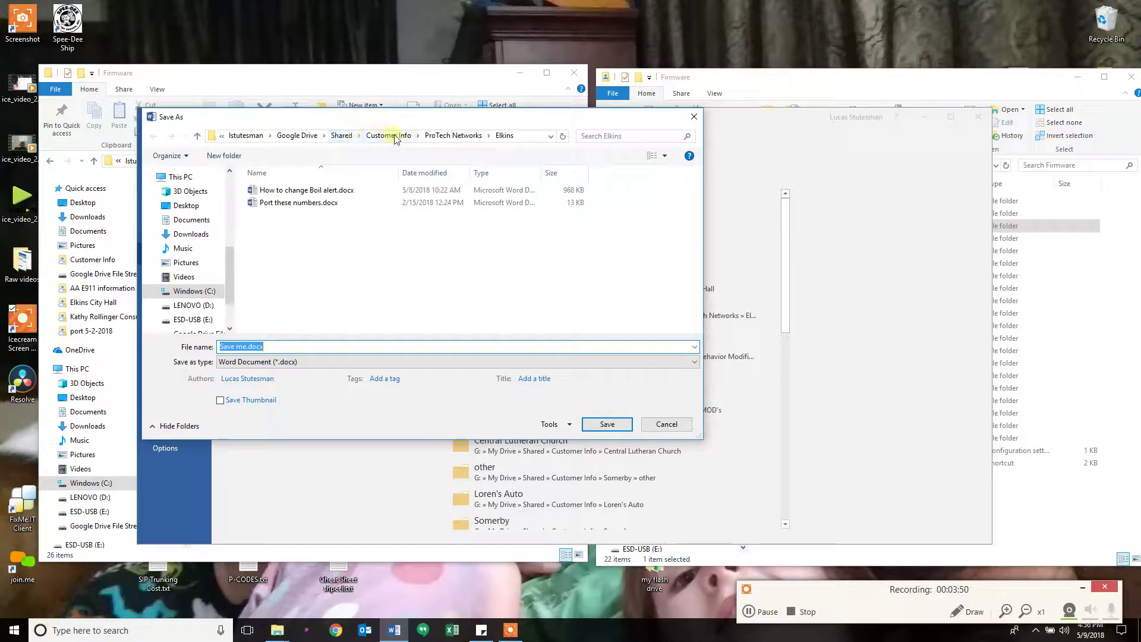
click(394, 136)
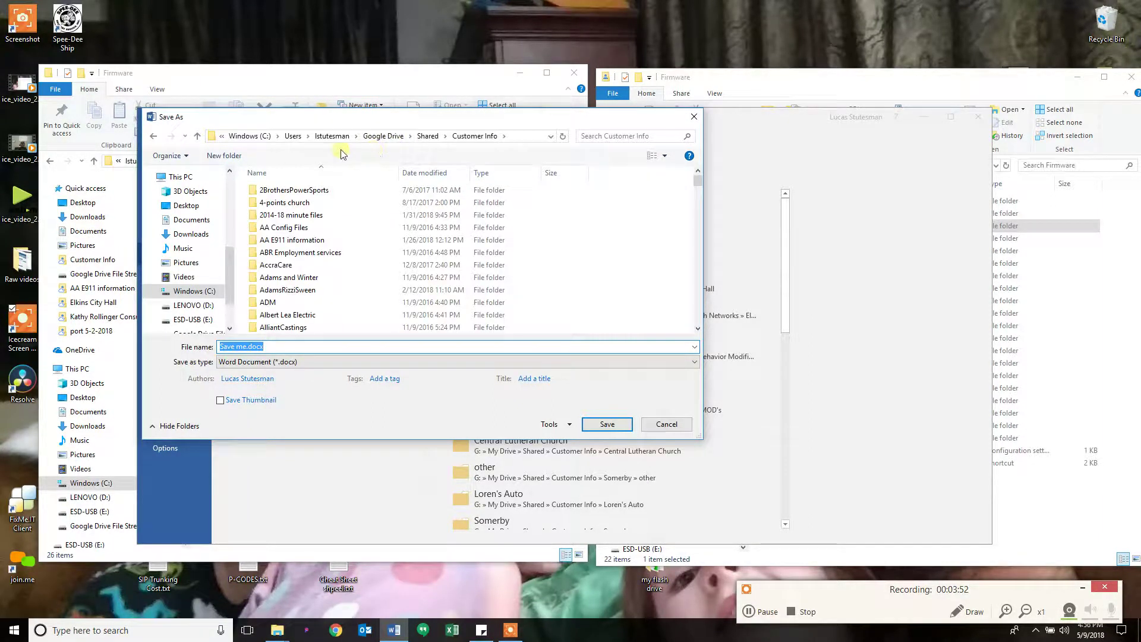
click(385, 136)
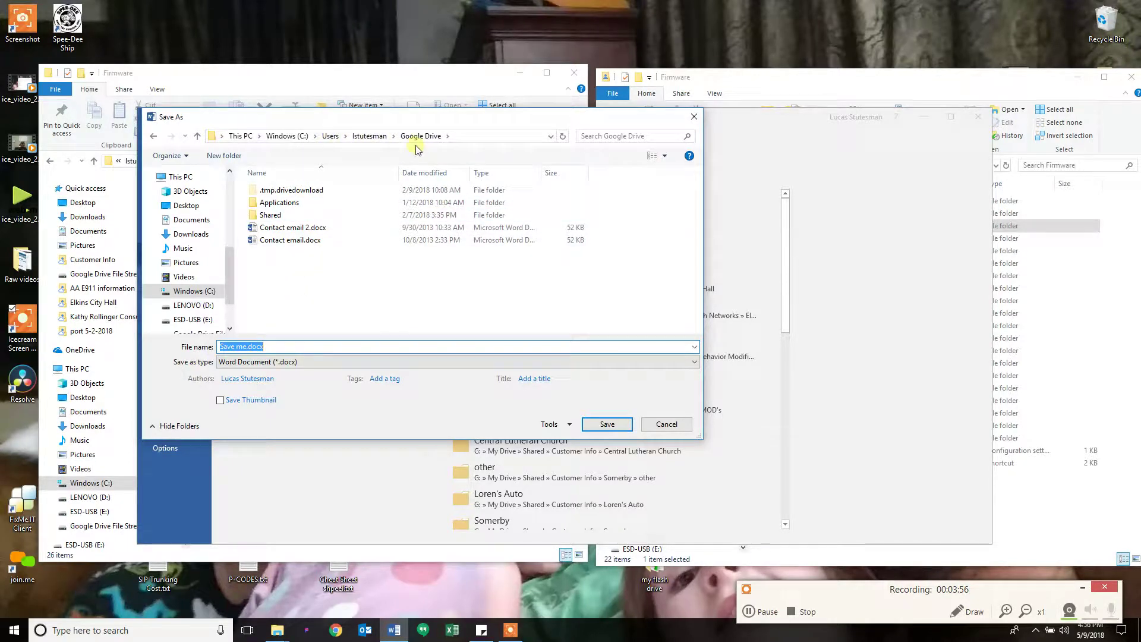
click(594, 430)
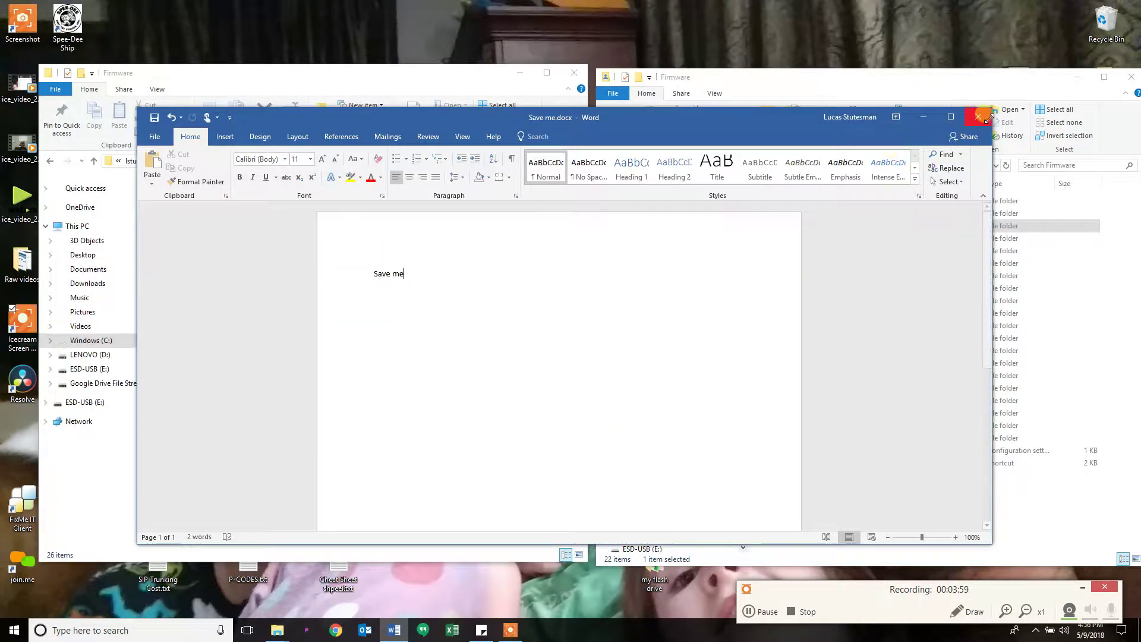
click(978, 117)
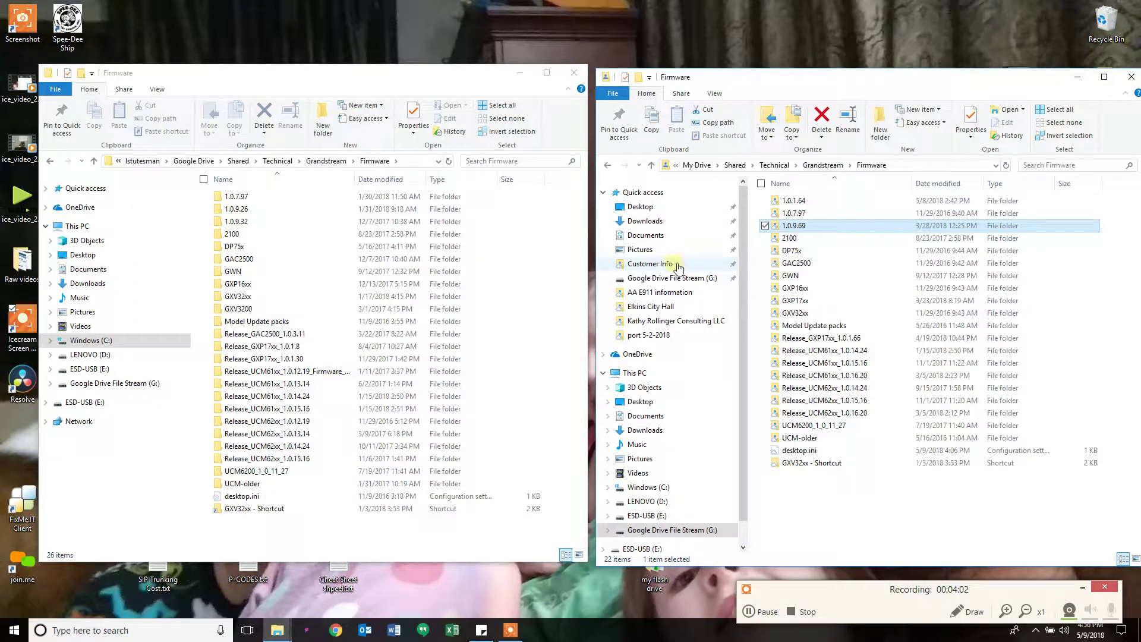
Step: Open My Drive on Google Drive File Stream (G:), then close that window
click(653, 280)
click(794, 204)
double_click(793, 204)
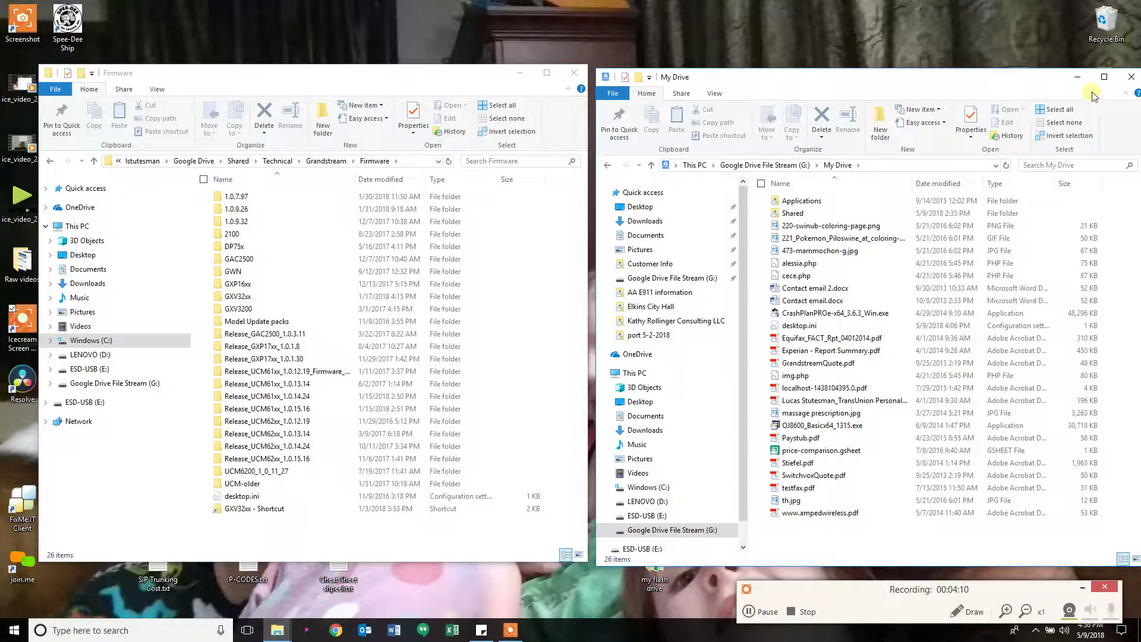
click(1131, 81)
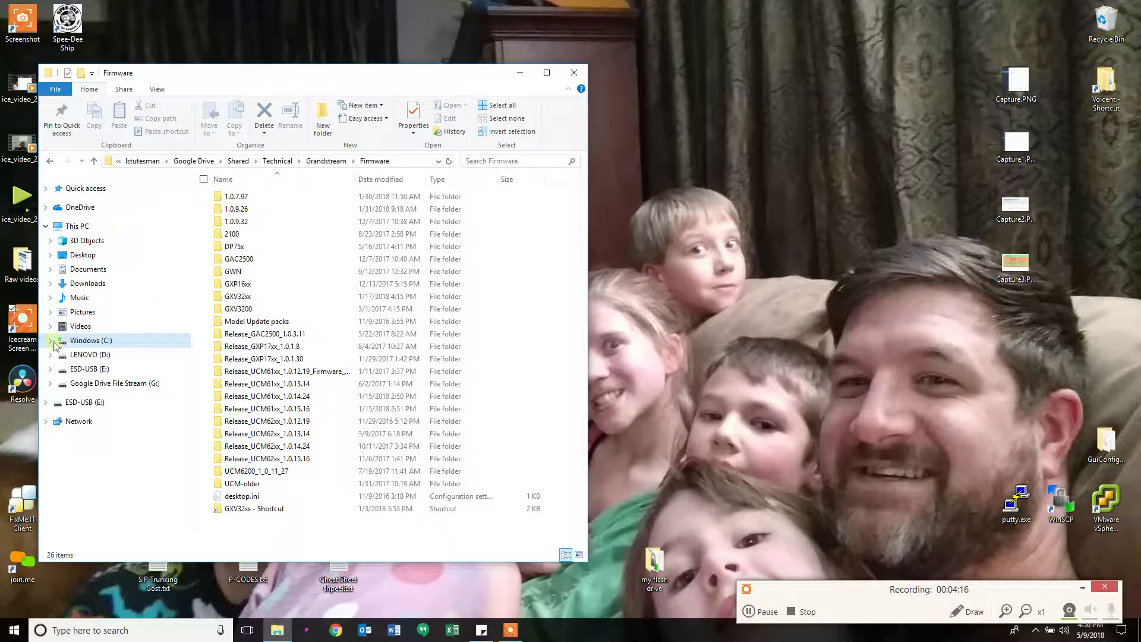
Step: Go up to the old Google Drive folder, select OJ8600_Basicx64_1315.exe and Save me.docx, then close it
click(238, 161)
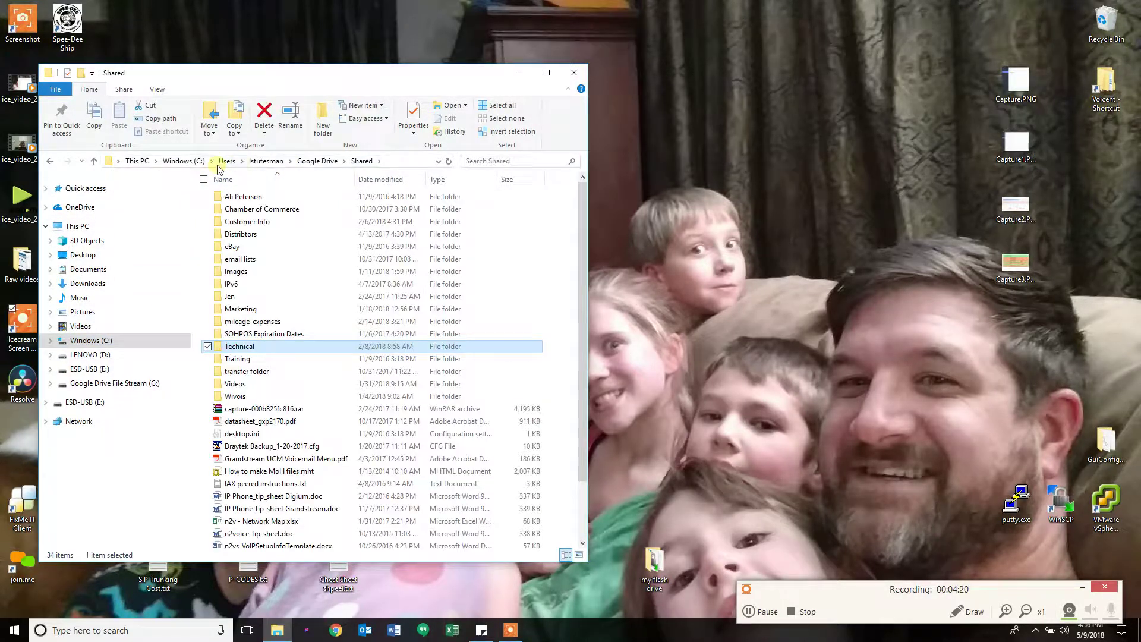
click(312, 161)
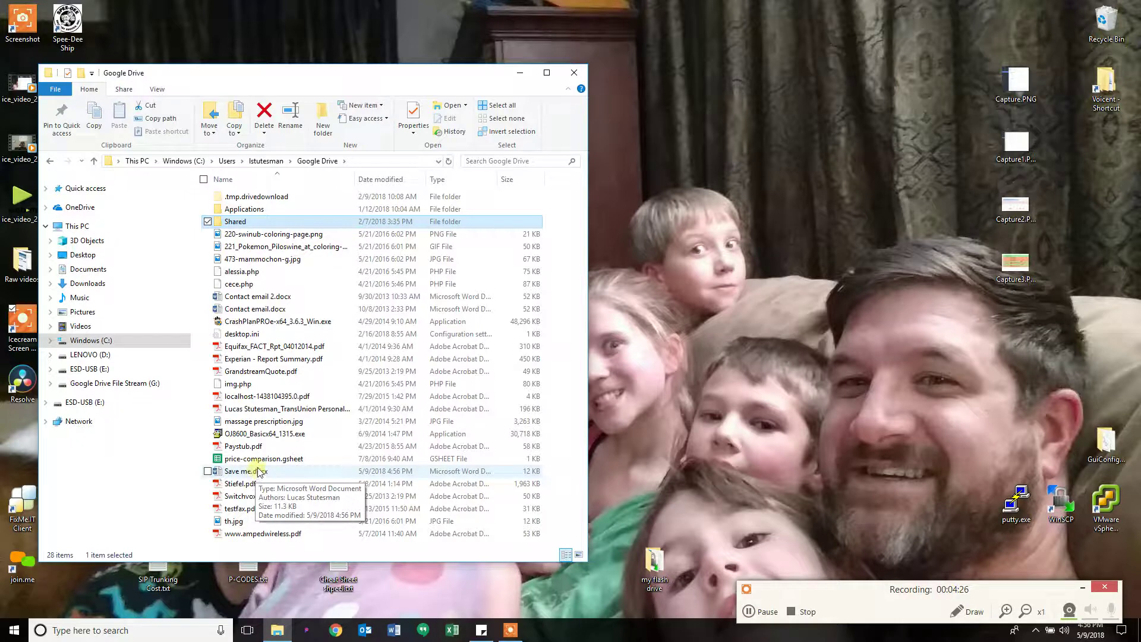
click(291, 436)
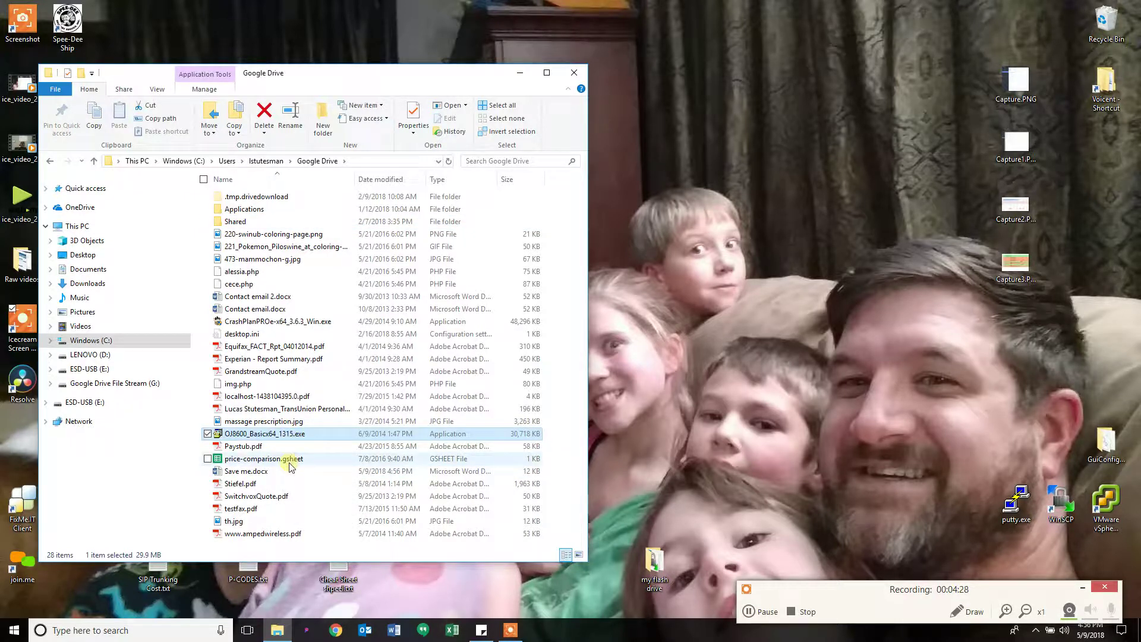
click(249, 471)
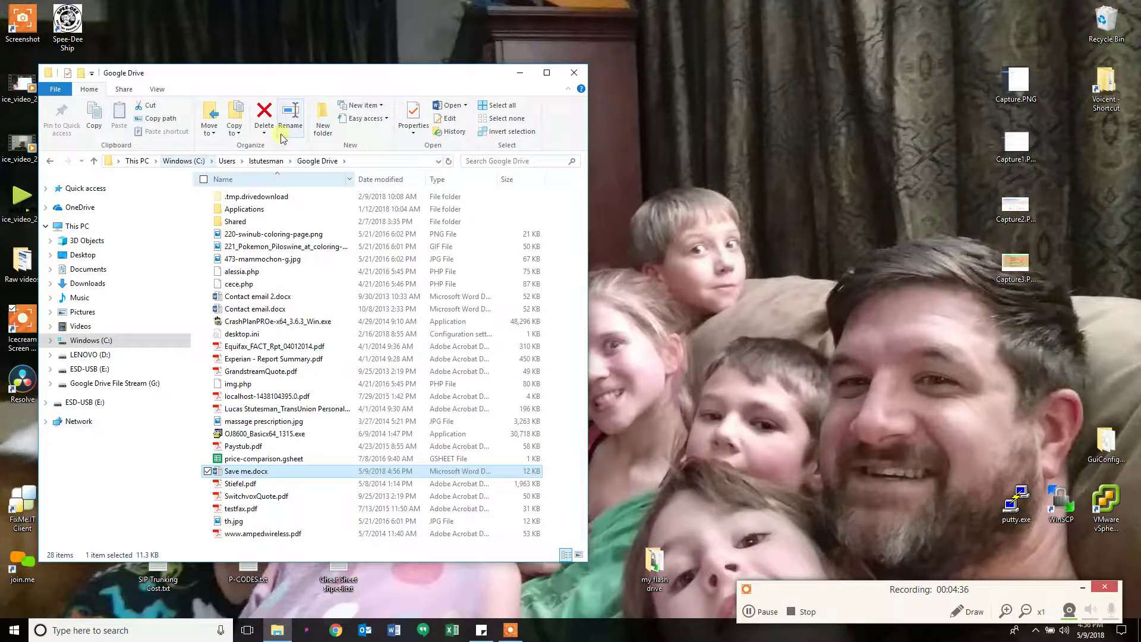
click(580, 75)
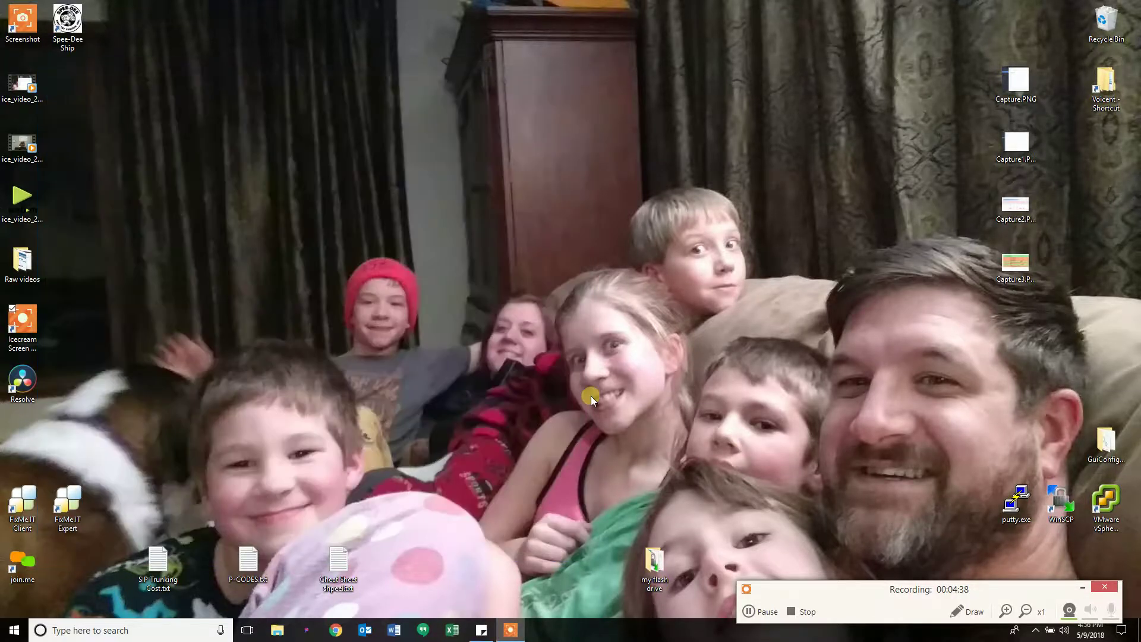
Step: Reopen File Explorer on Quick access and reposition its window
click(277, 631)
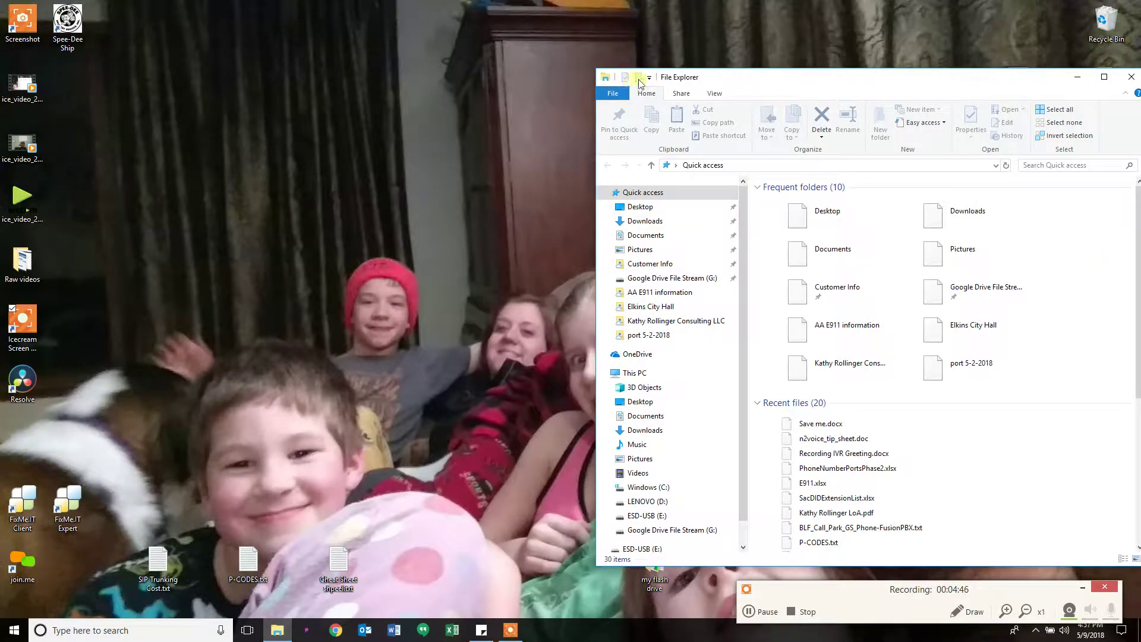
drag(673, 75, 273, 66)
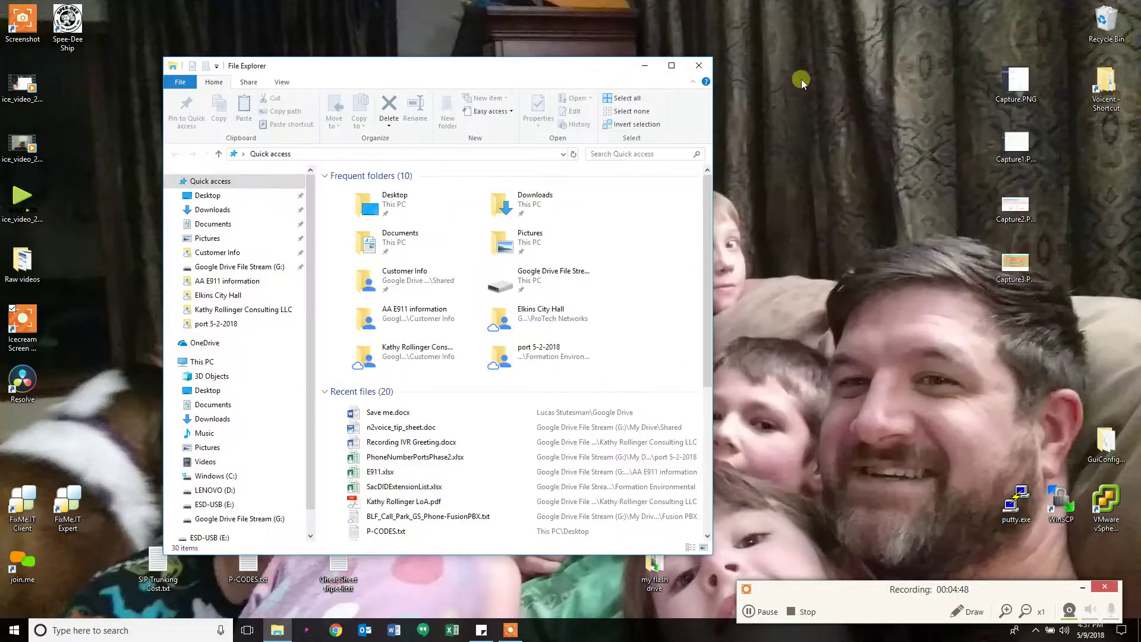
drag(635, 72, 712, 69)
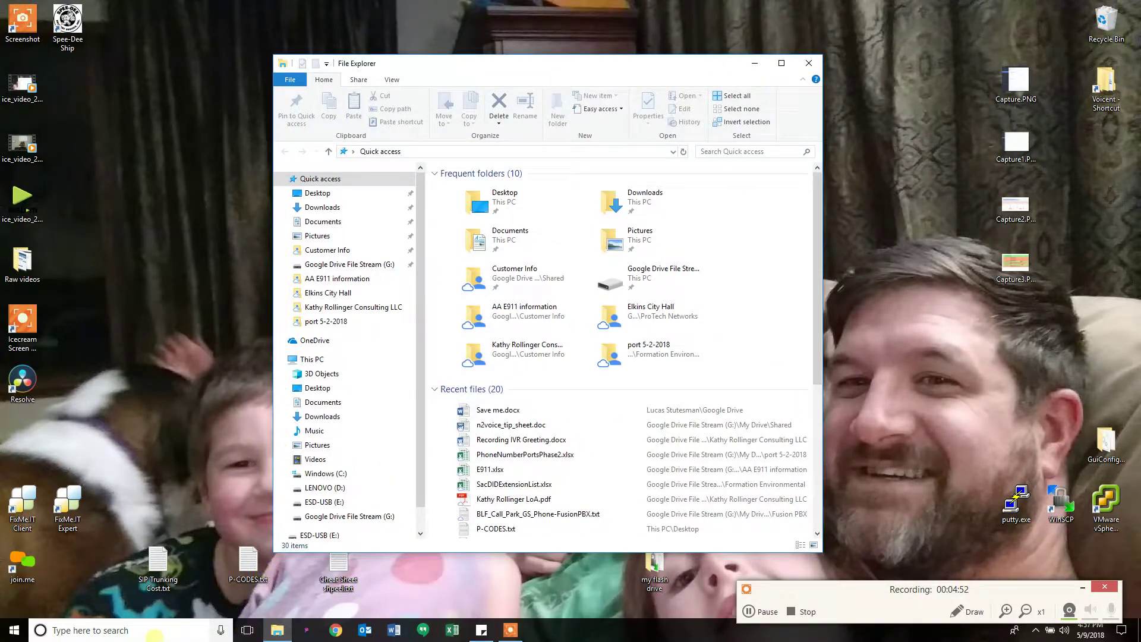
Step: Search Windows for 'progra' to bring up Add or remove programs
click(155, 636)
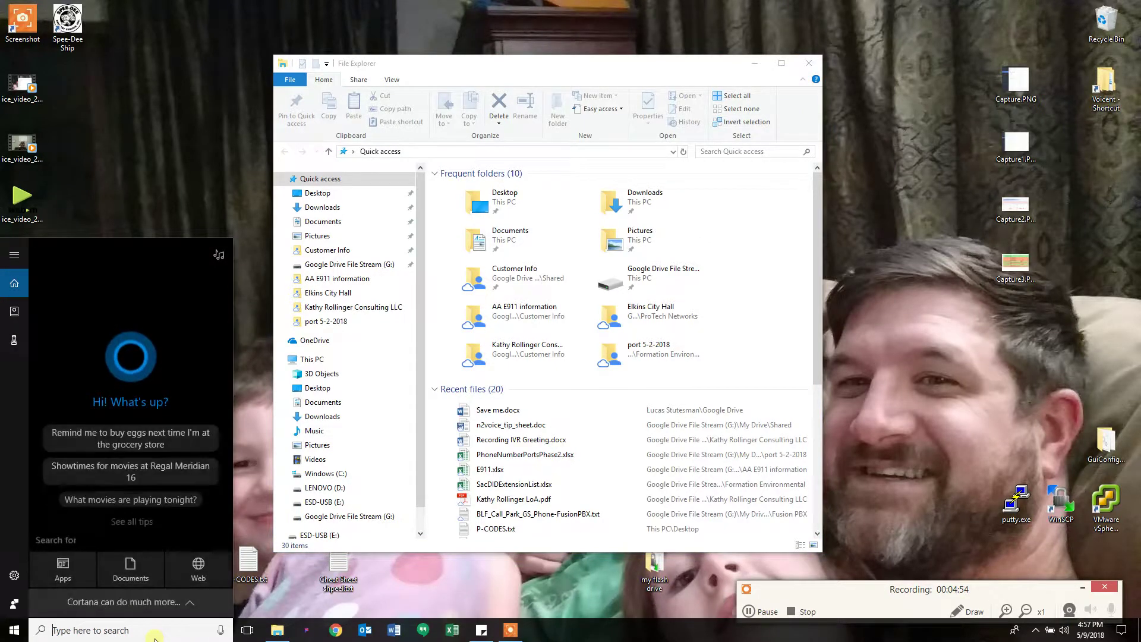
text(programs)
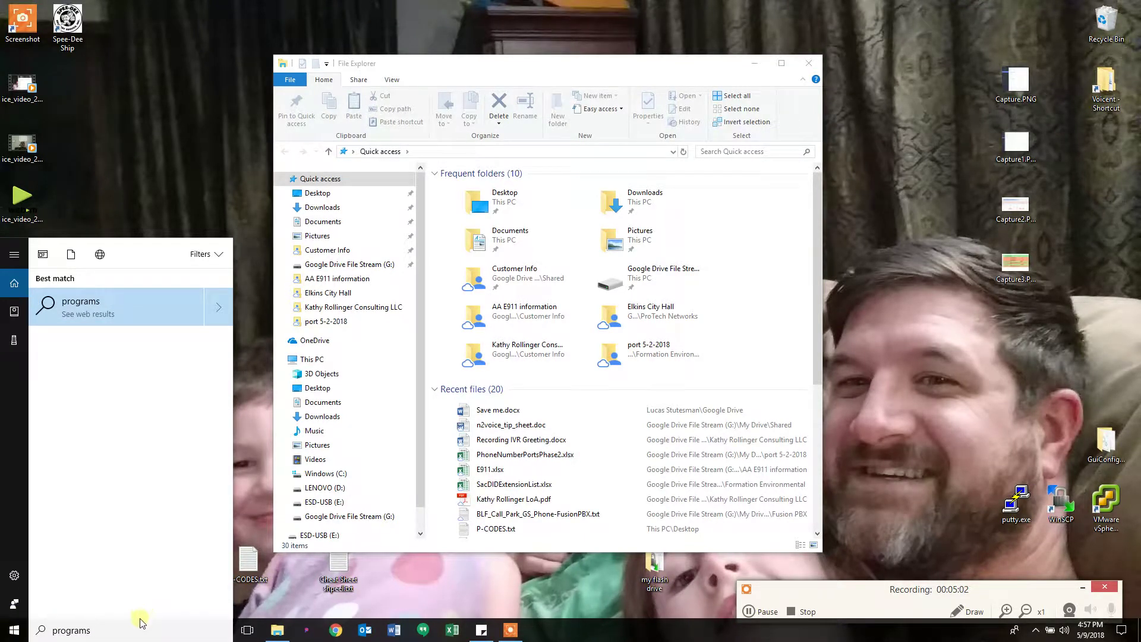
key(BackSpace)
key(BackSpace)
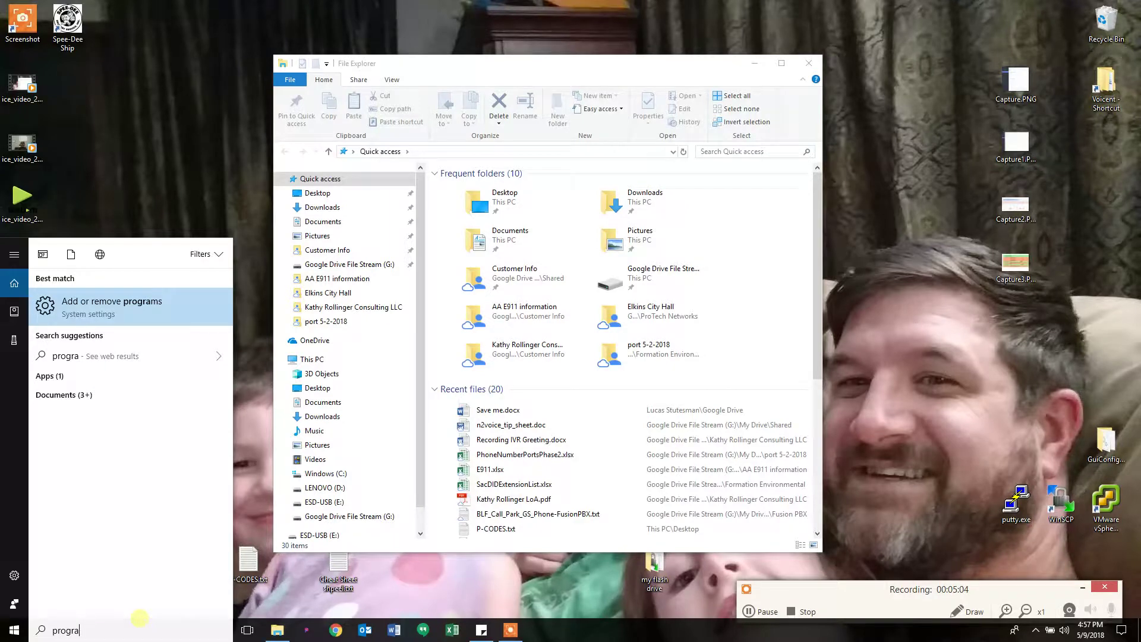
Step: Filter installed apps by 'goog', check Google Drive File Stream is listed, and close Settings
click(109, 304)
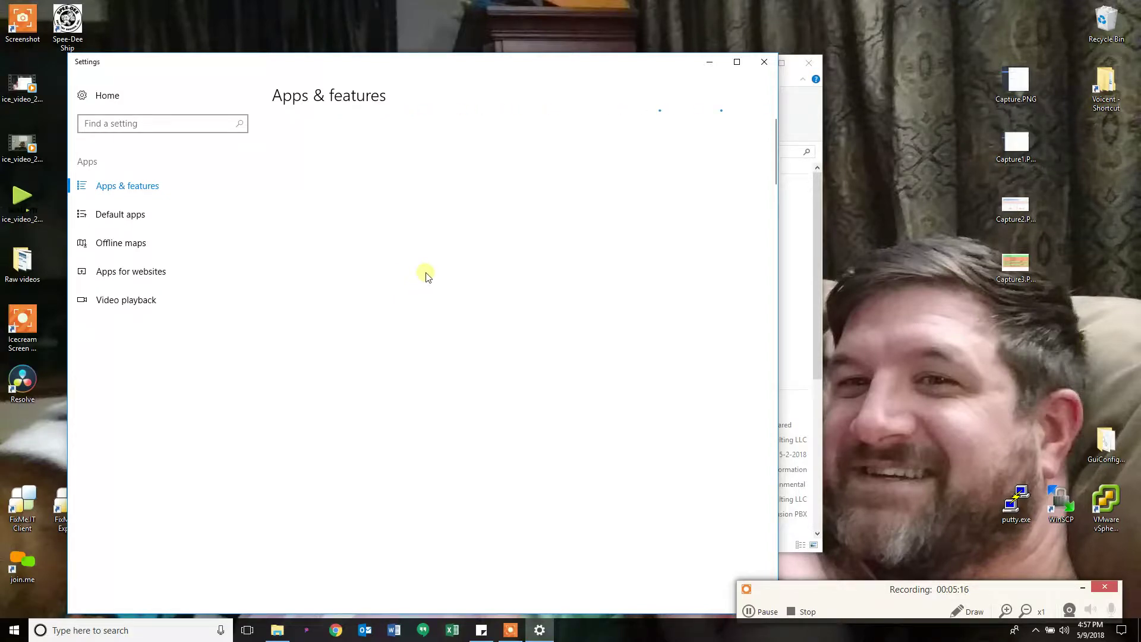
click(330, 307)
text(goog)
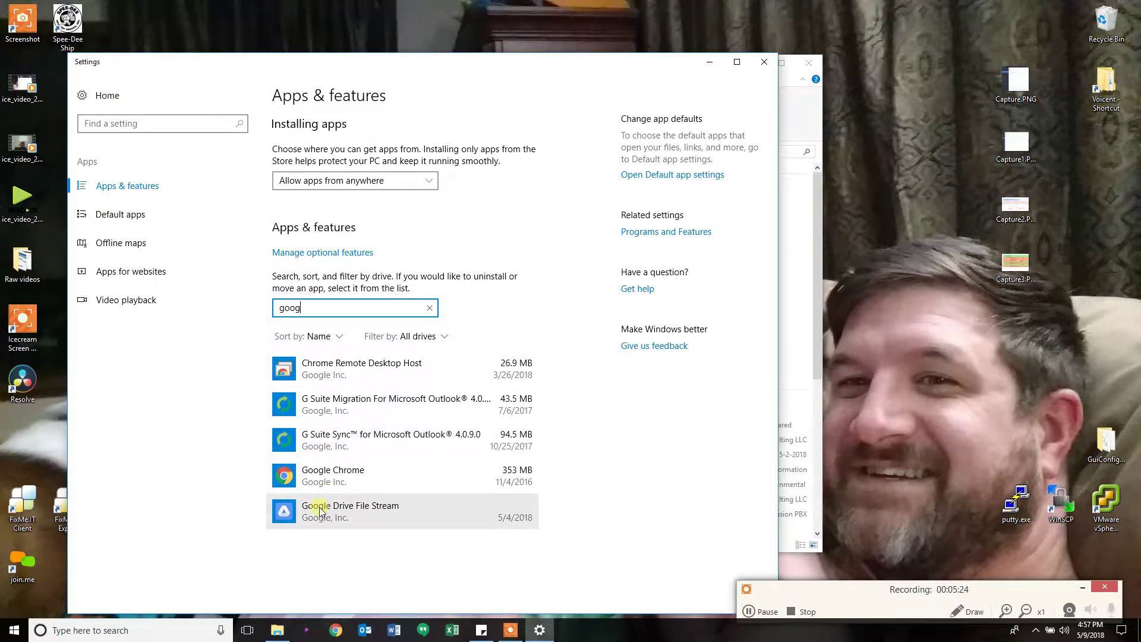
click(351, 515)
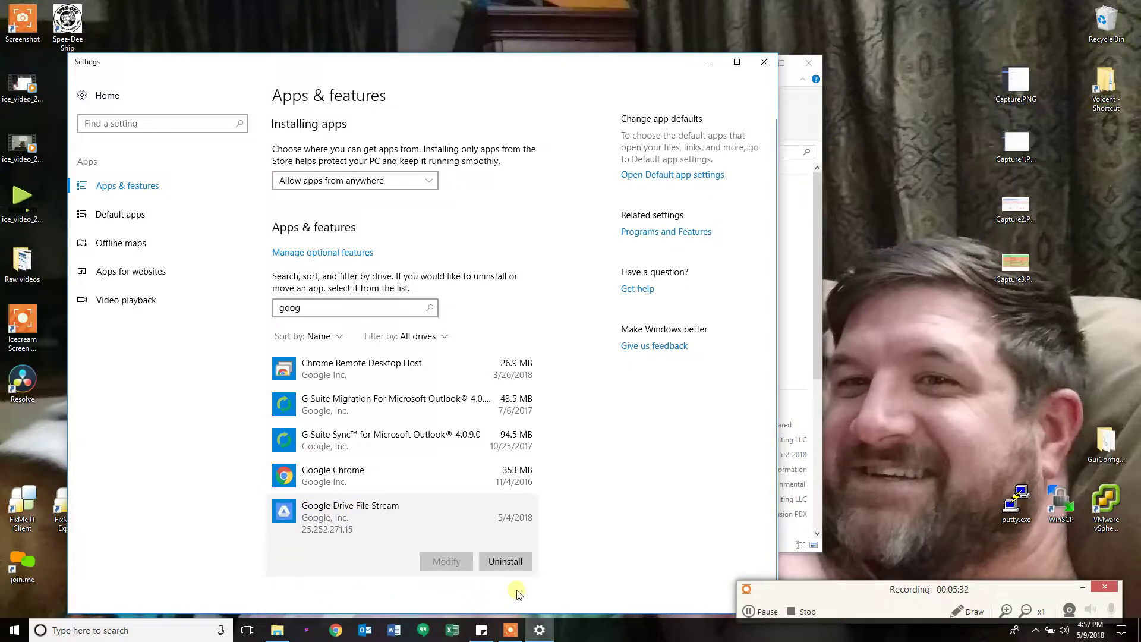
click(765, 63)
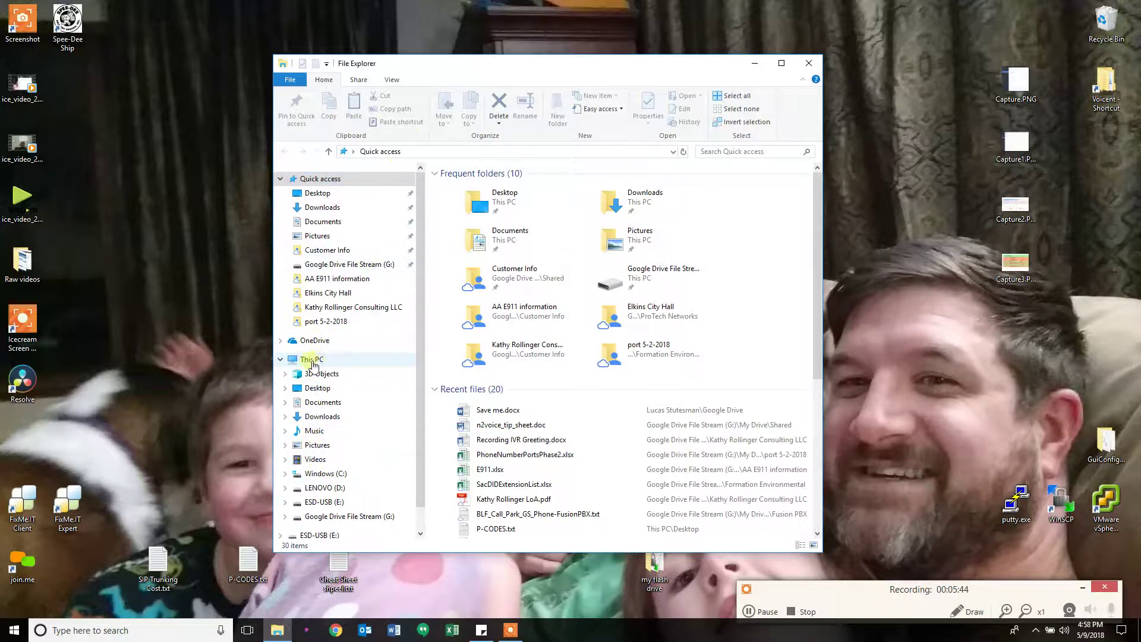
Step: Browse This PC › Windows (C:) › Users › profile folder and bring up the Google Drive folder's menu
click(311, 359)
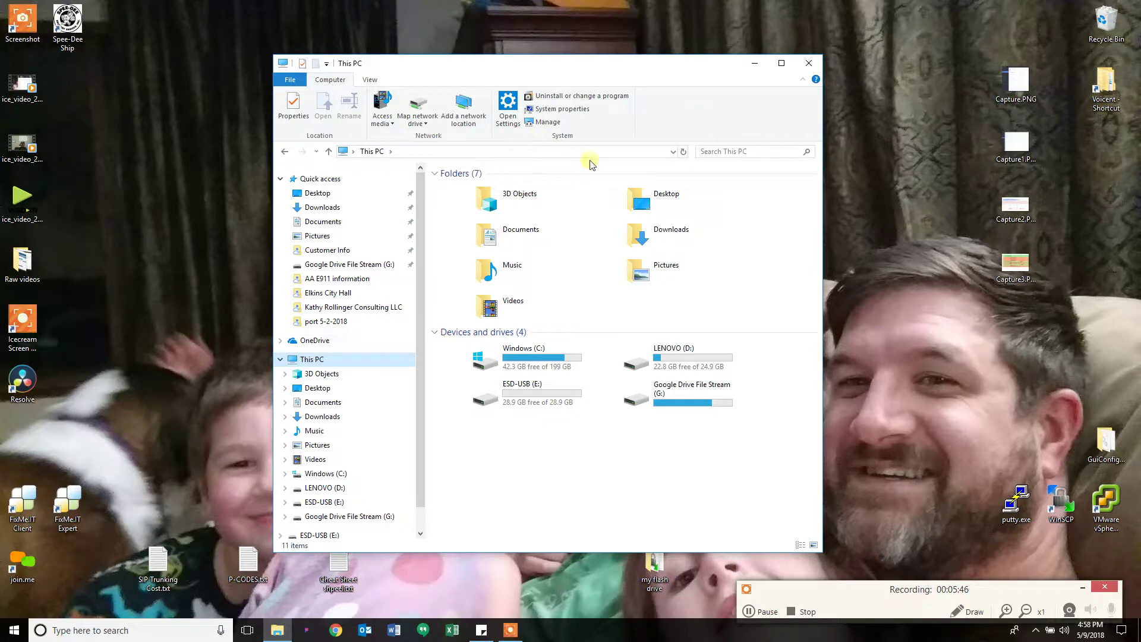
double_click(514, 360)
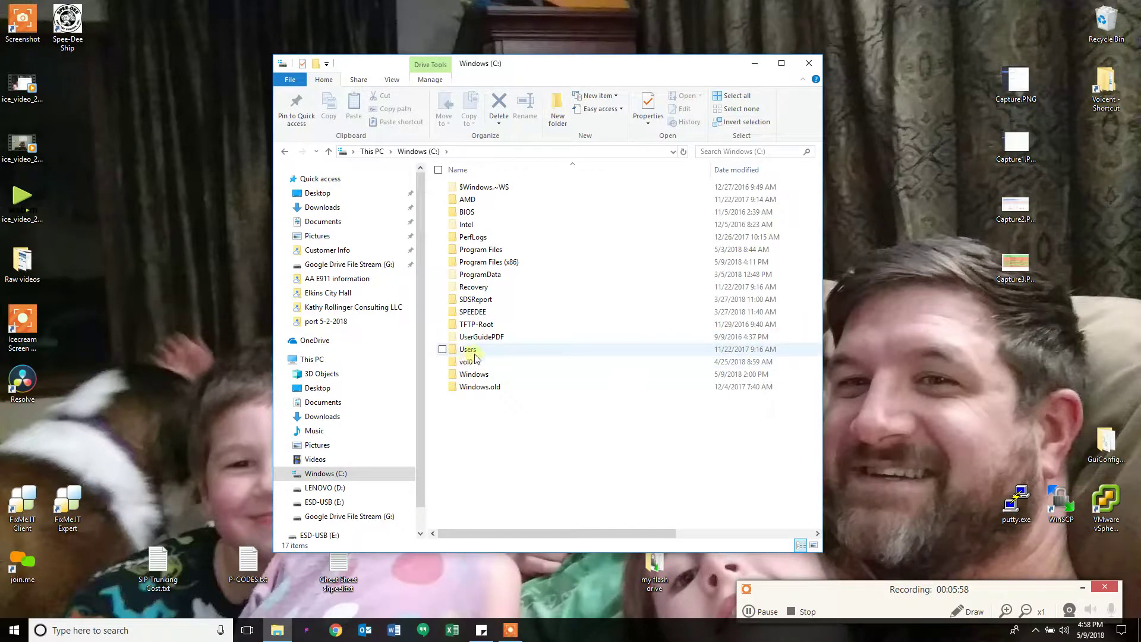
double_click(466, 353)
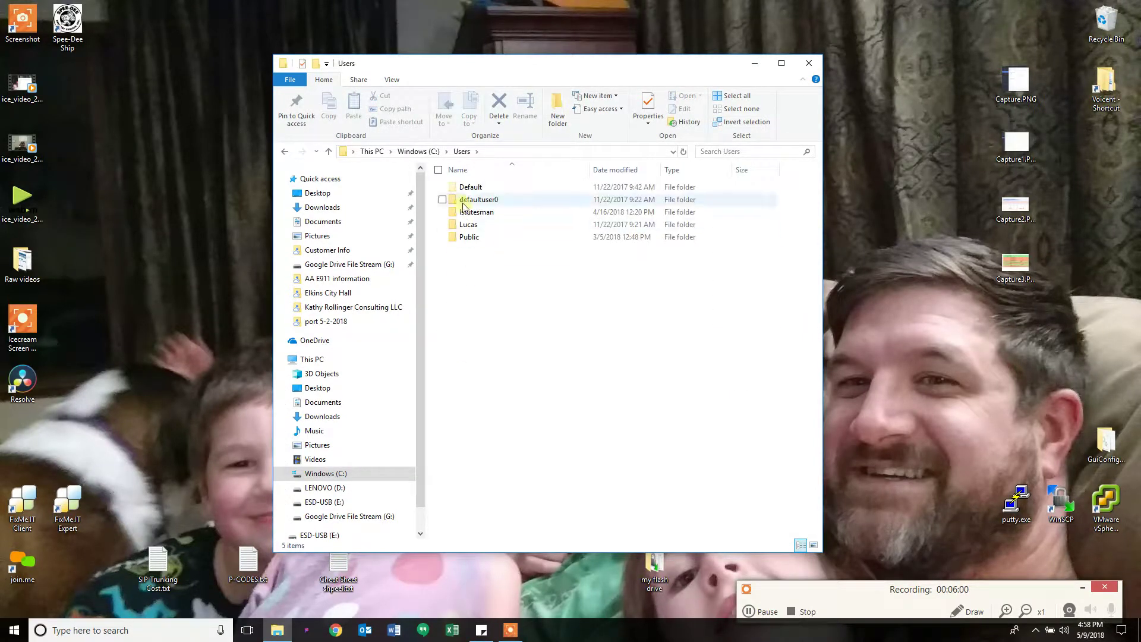
double_click(474, 218)
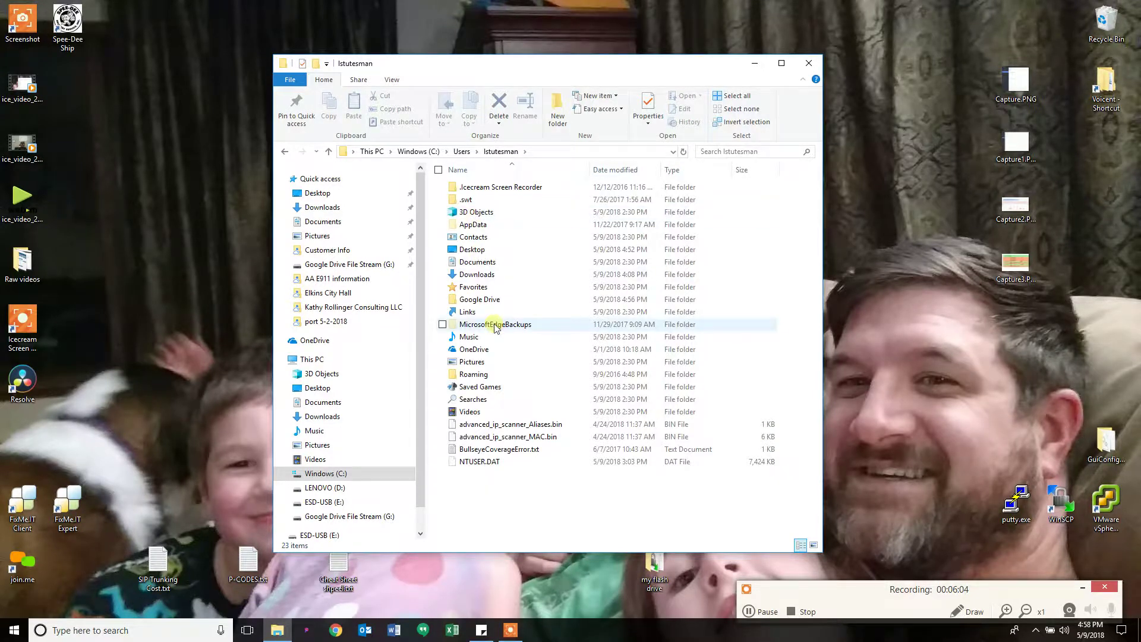
mouse_move(493, 306)
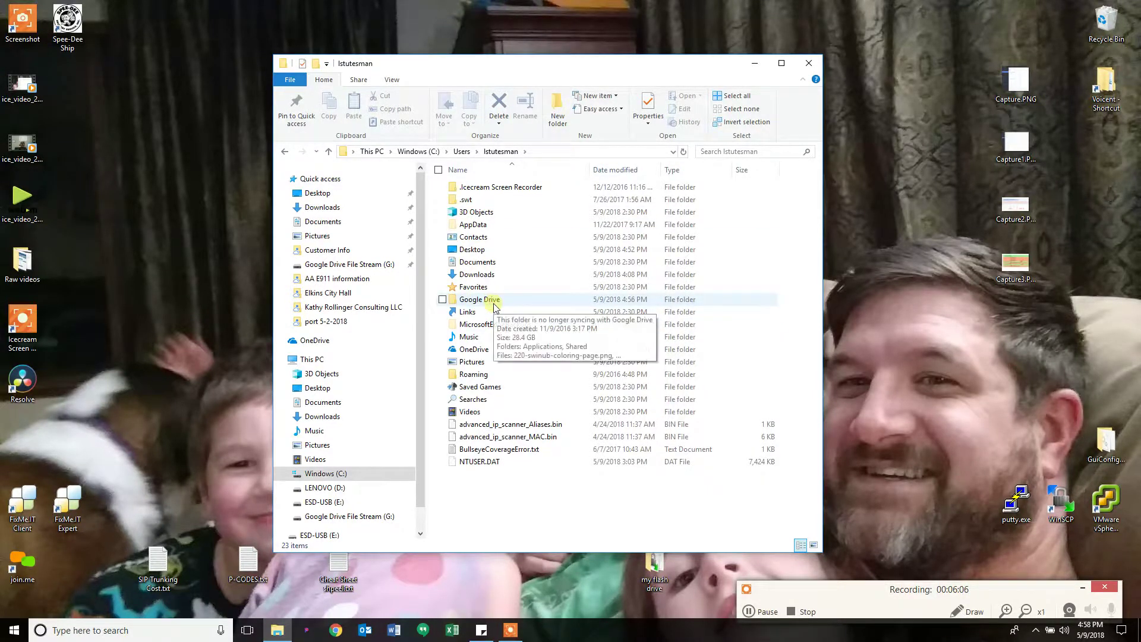
right_click(487, 304)
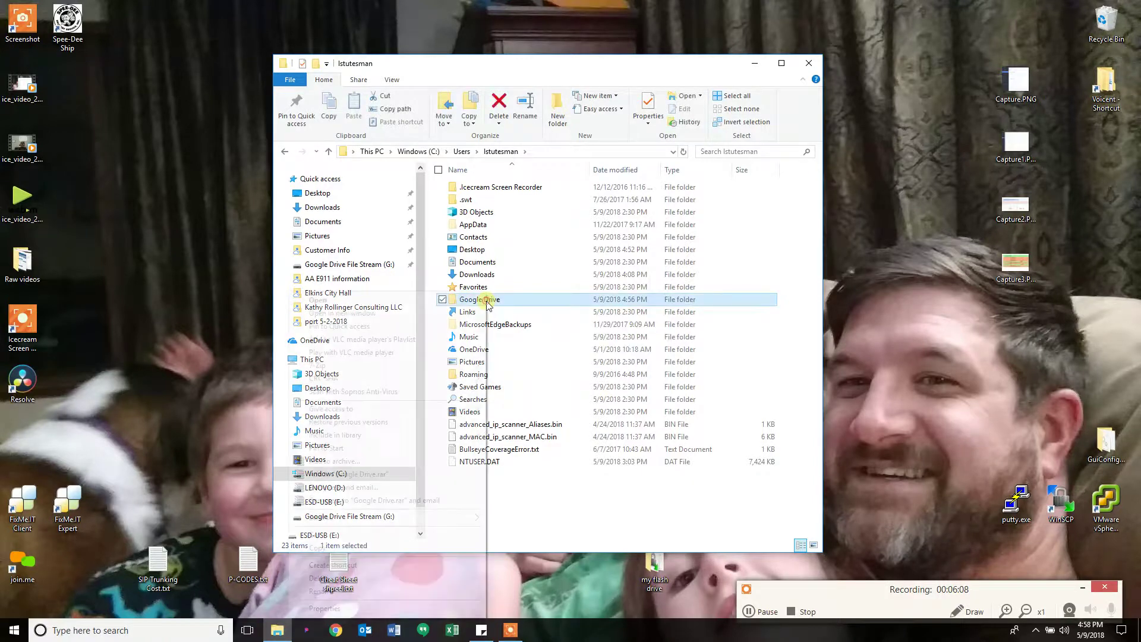
click(410, 608)
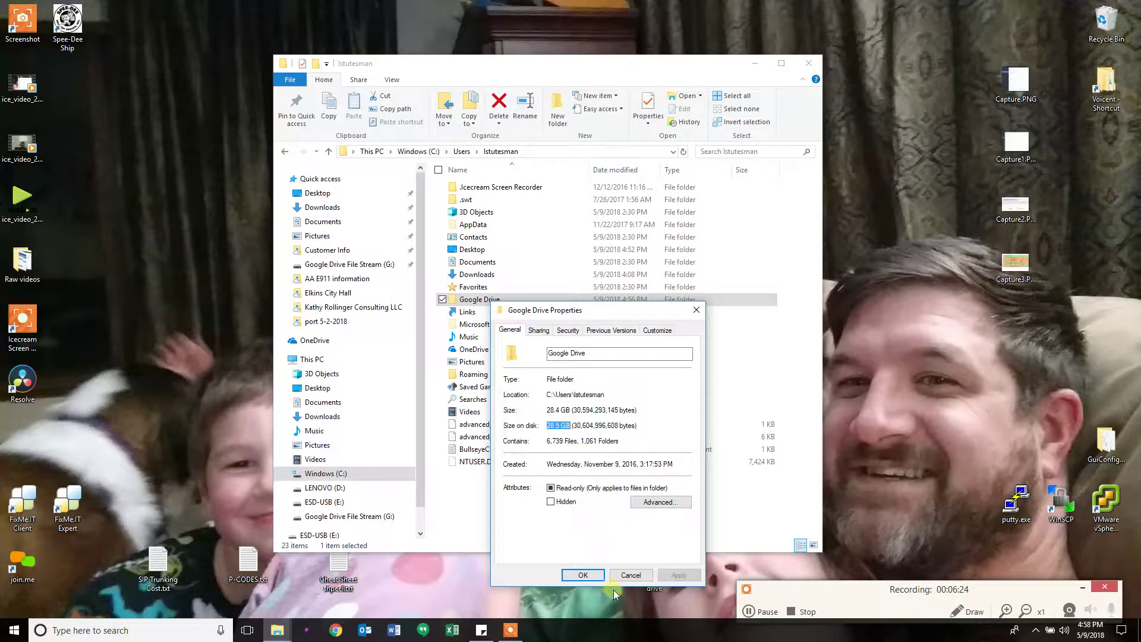
click(629, 575)
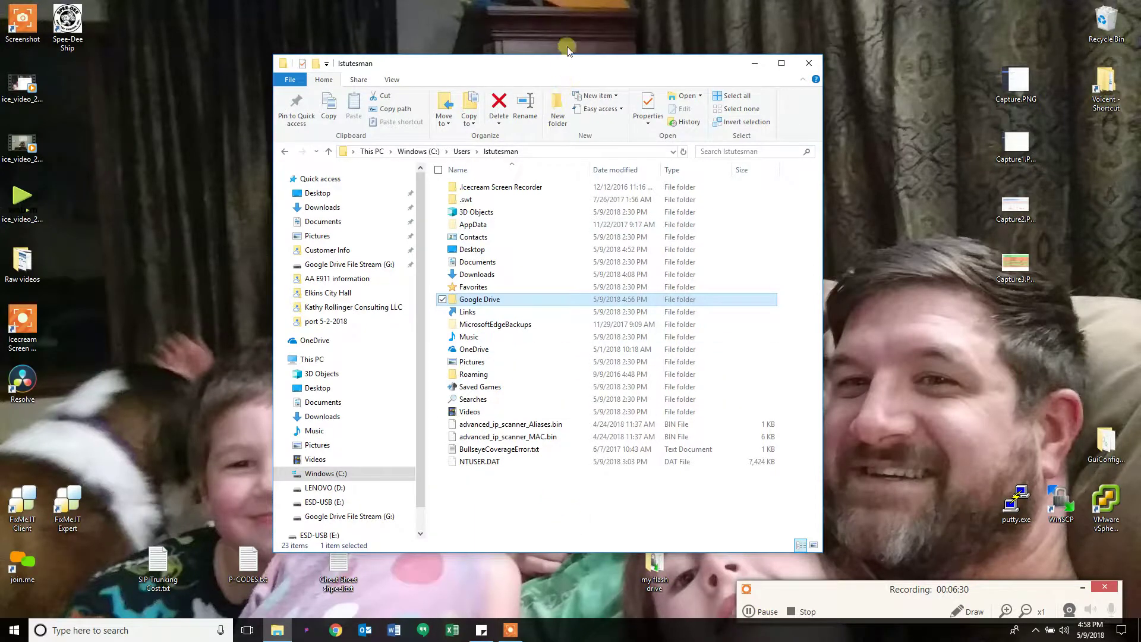
Step: Delete the old Google Drive folder from the user profile via its context menu
right_click(471, 301)
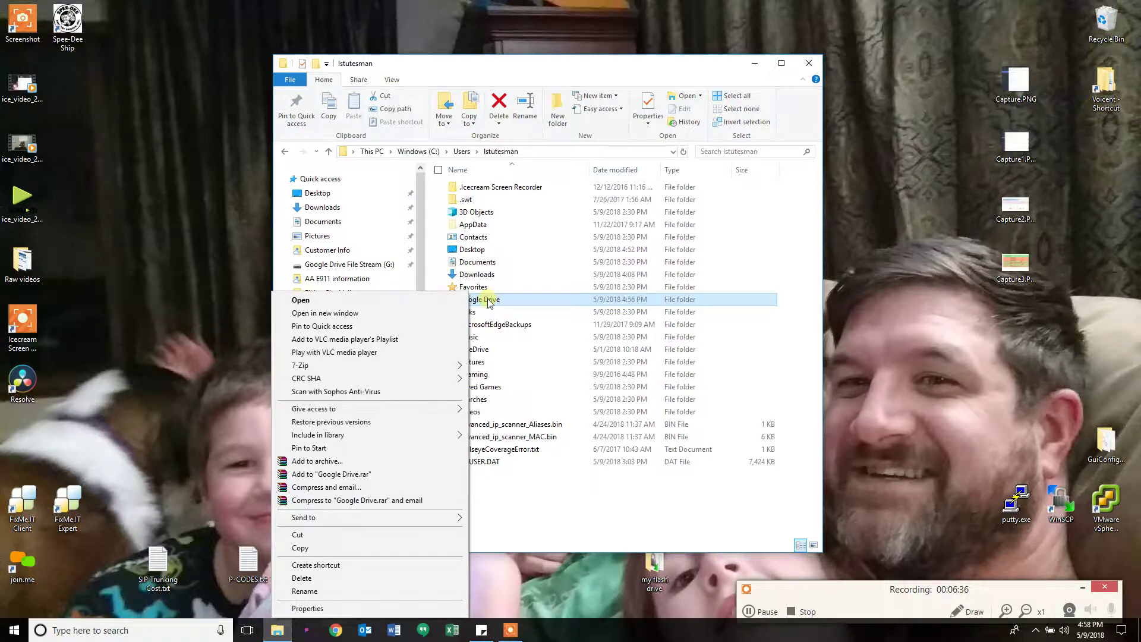
click(301, 578)
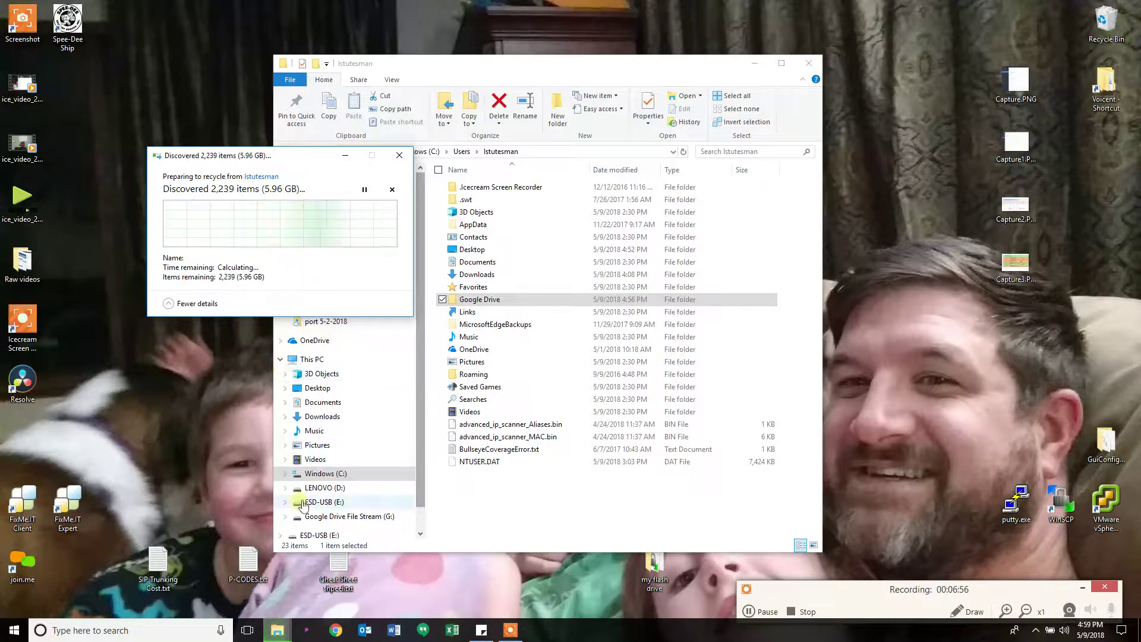
click(1069, 610)
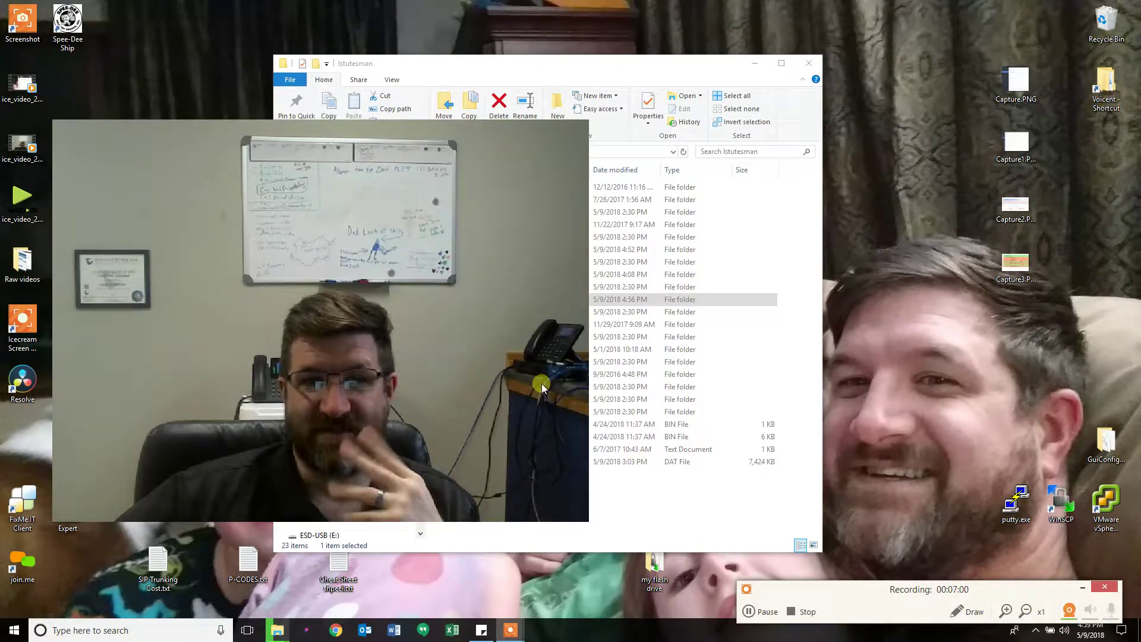